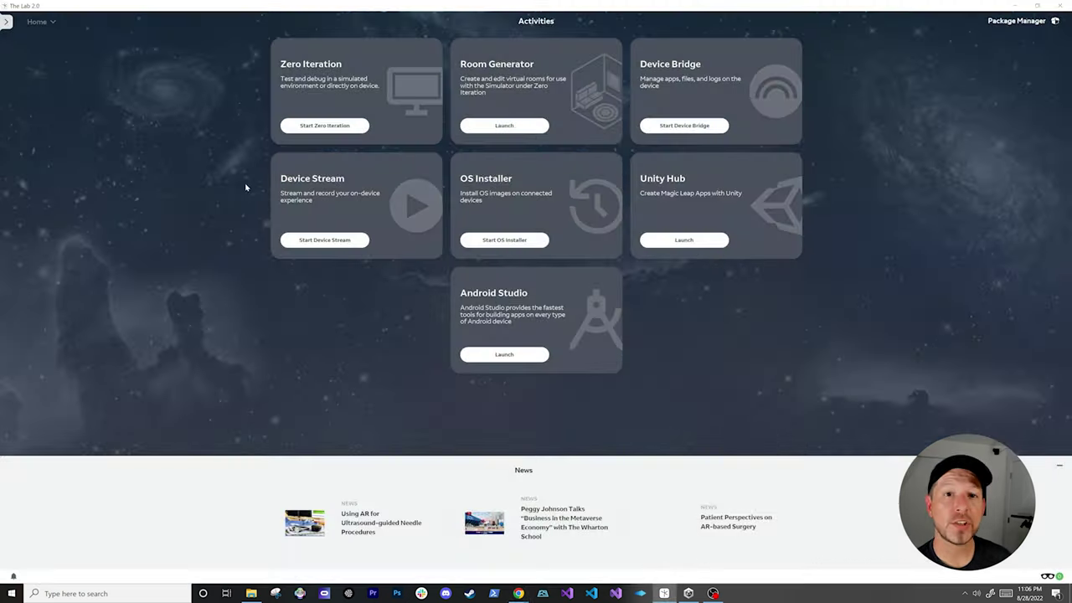
Review the Unity bundle's packages and the full package list in The Lab's Package Manager, and close The Lab.
click(1009, 26)
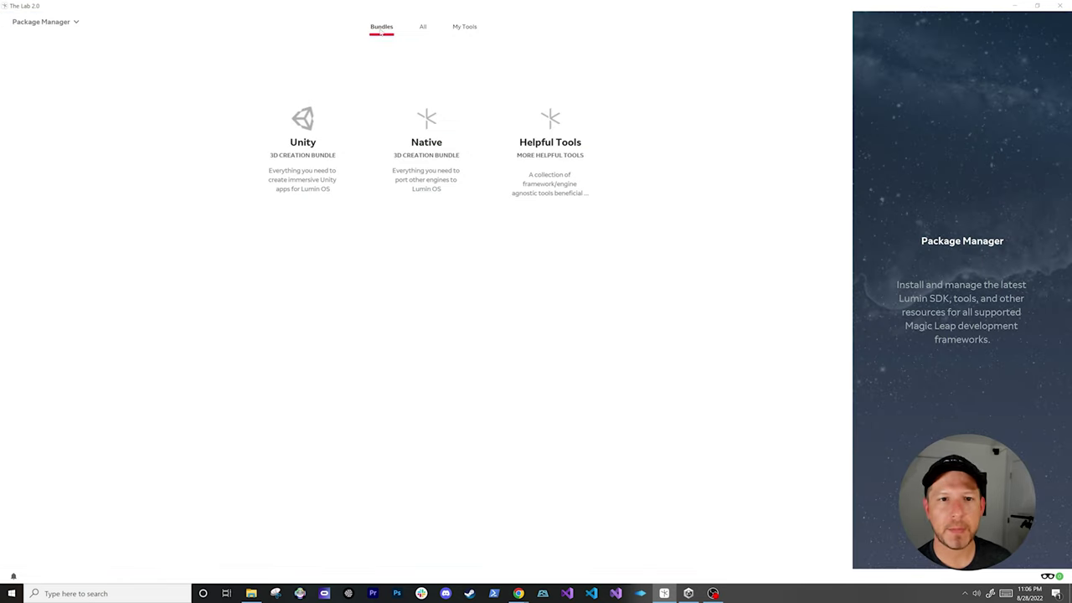
click(297, 134)
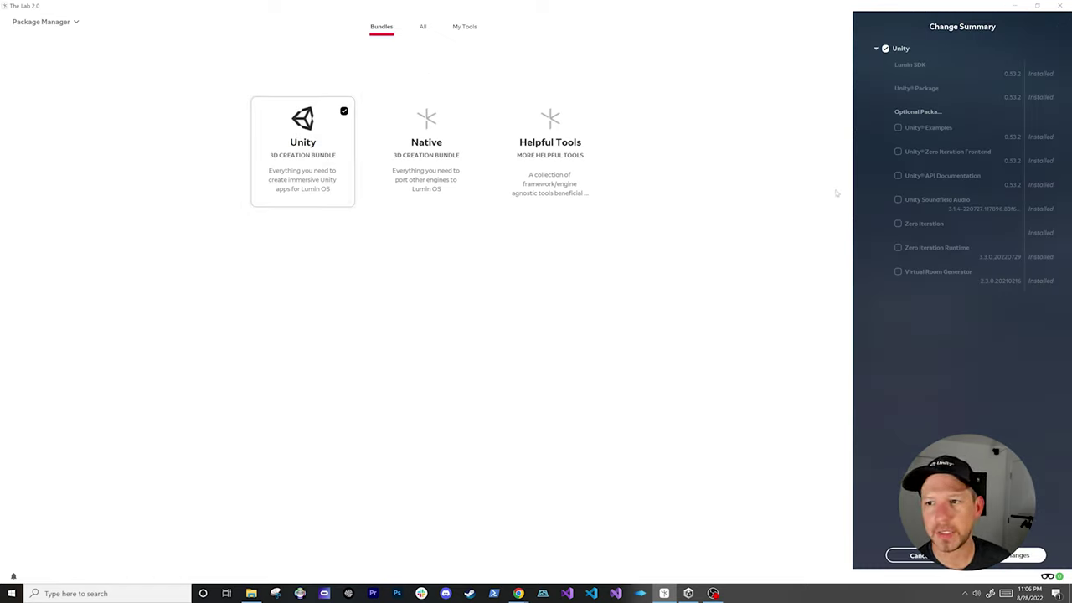
click(424, 28)
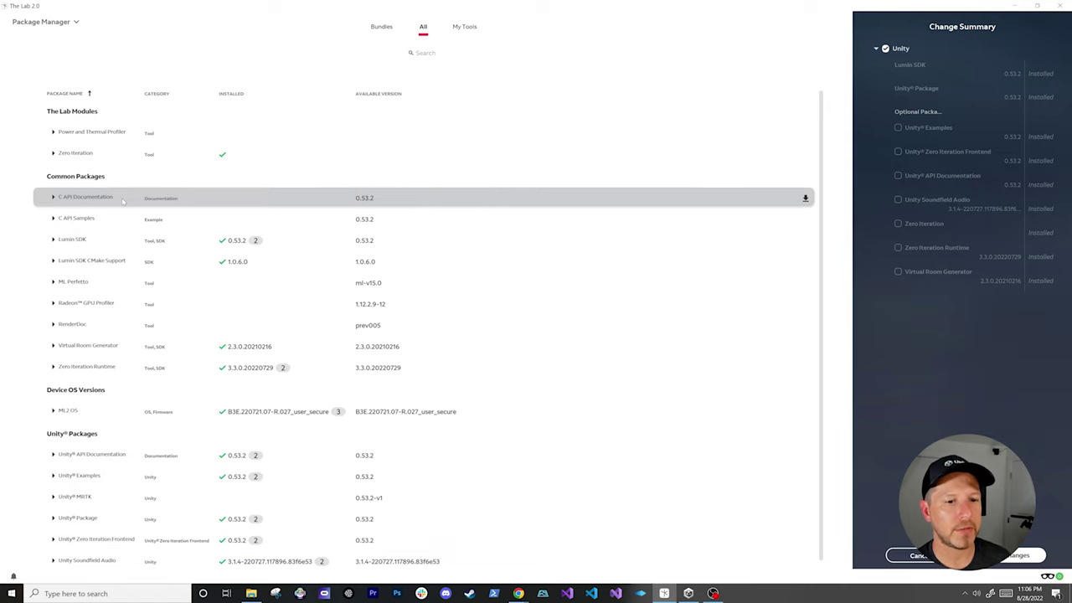
click(380, 28)
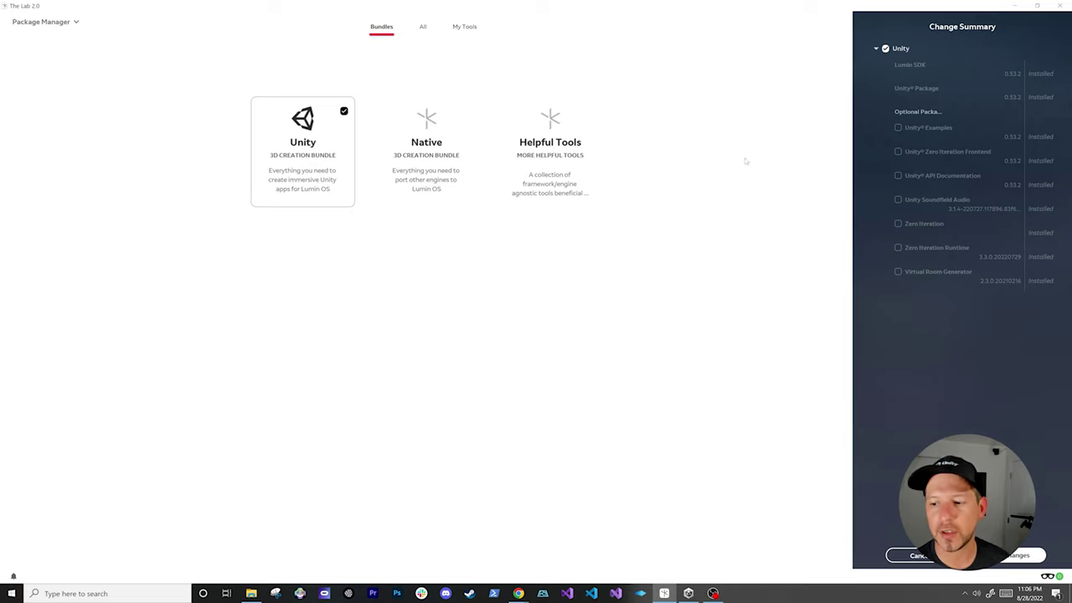
click(1058, 8)
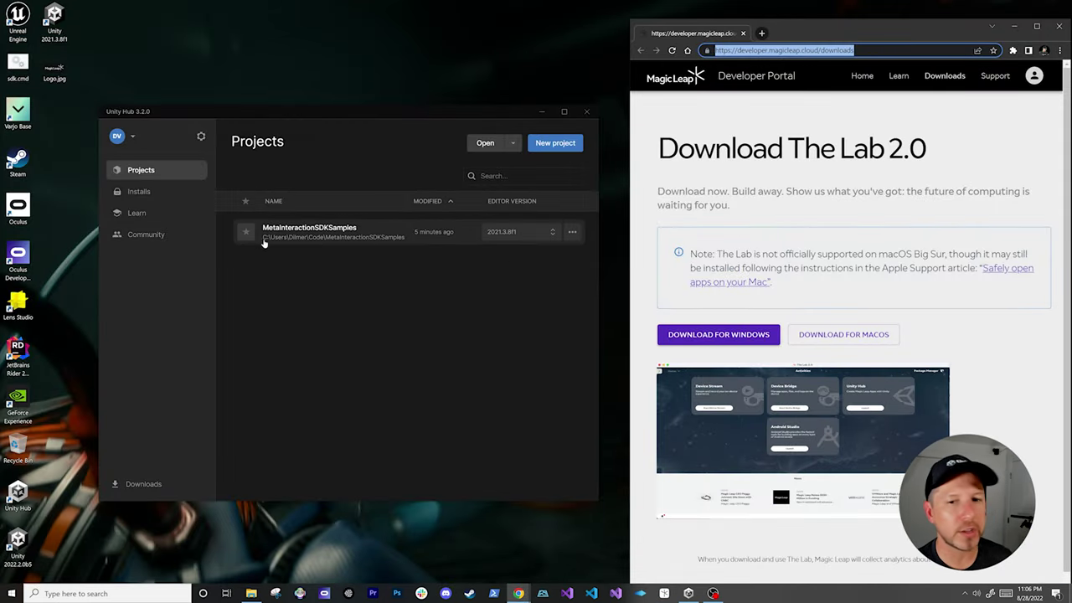
click(553, 144)
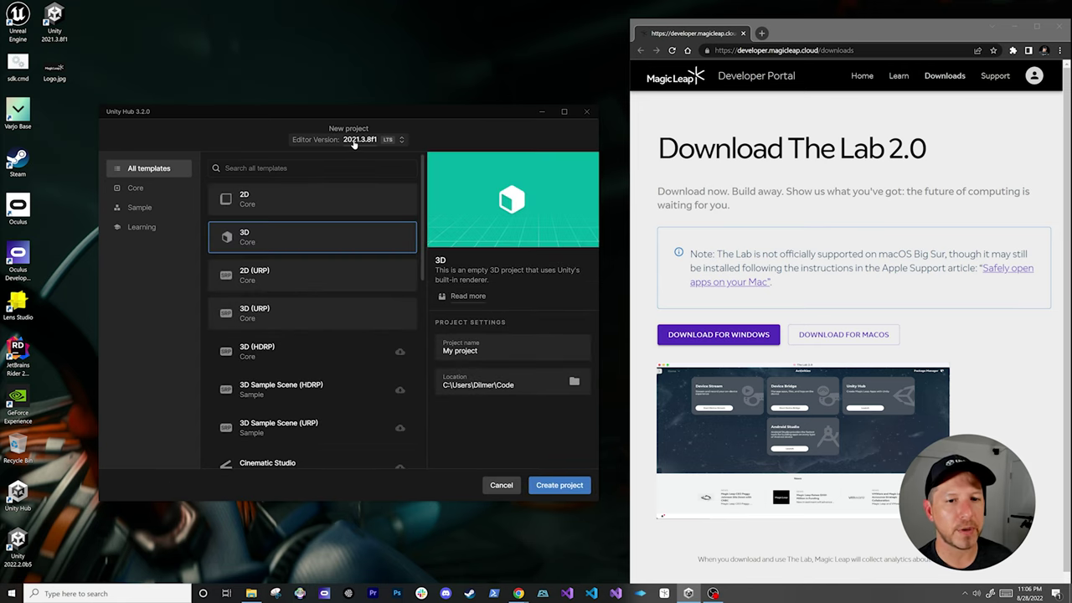
click(355, 140)
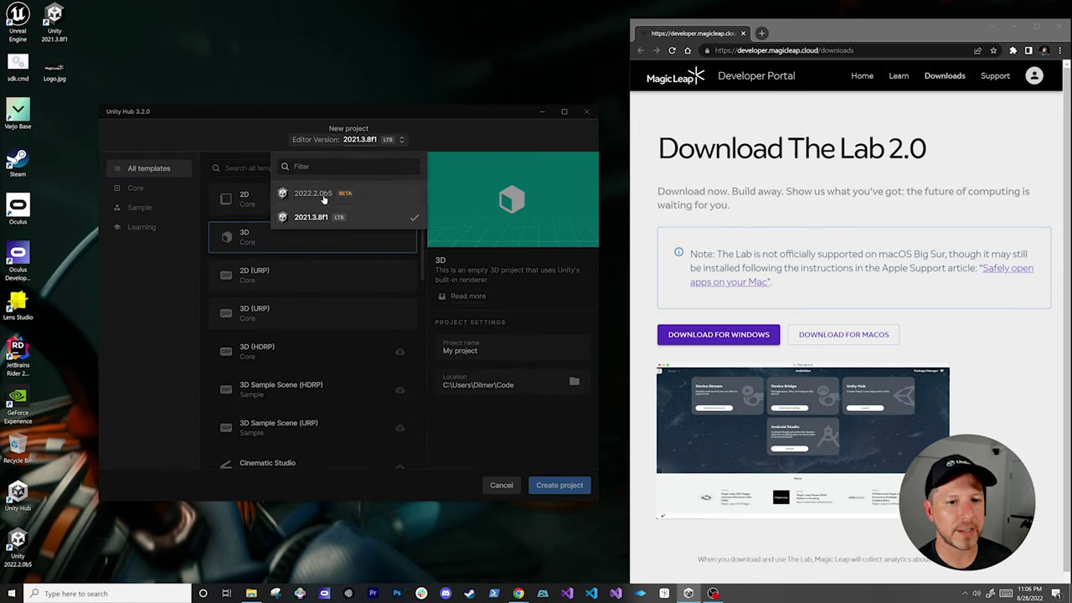
click(326, 196)
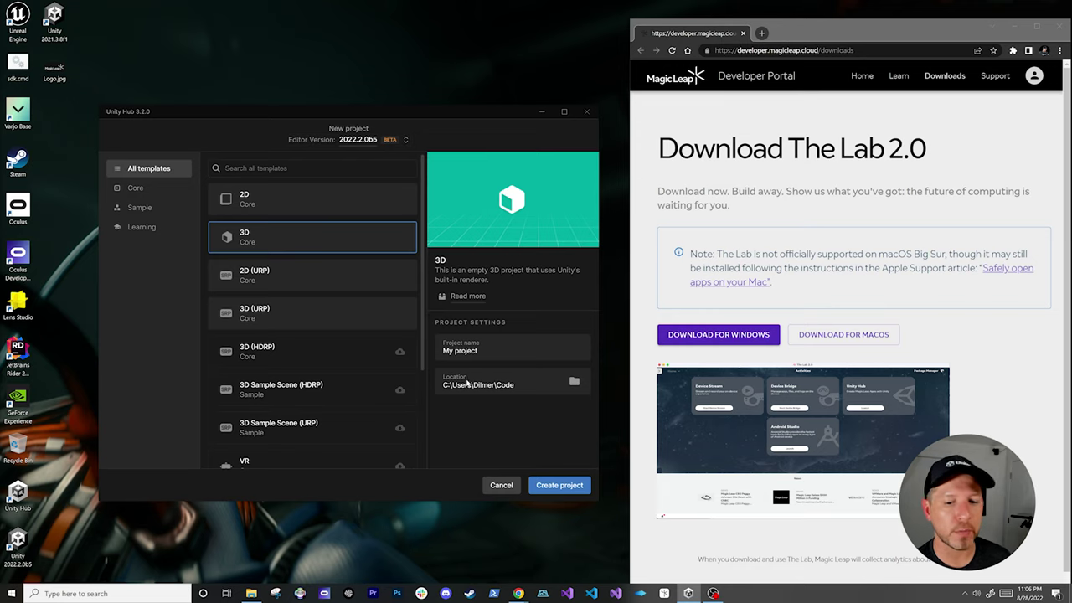
click(501, 485)
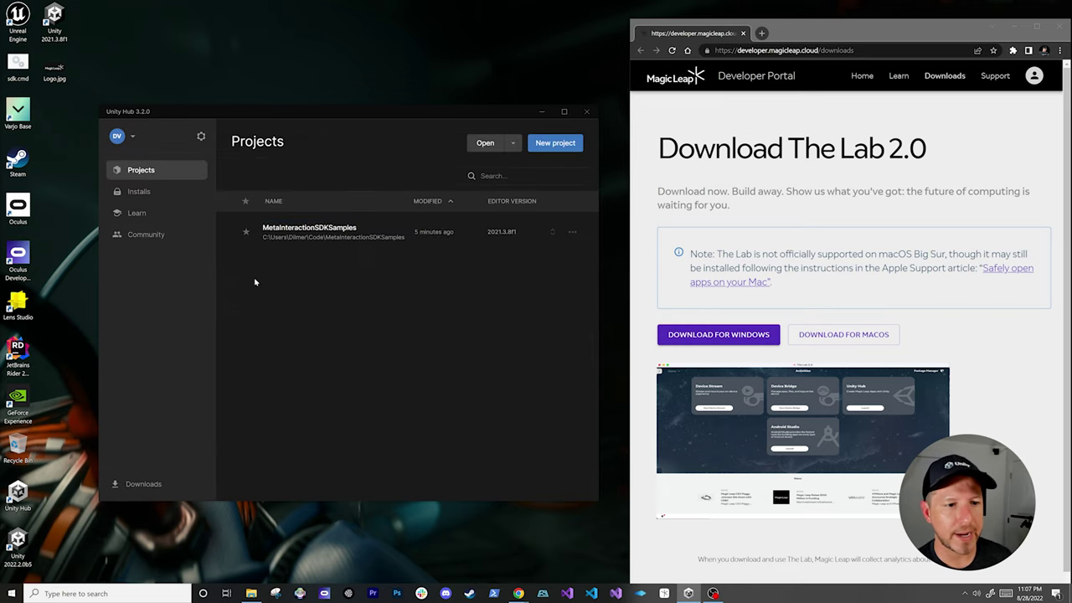
Check which Android build modules are installed for the Unity 2022.2.0b5 pre-release editor.
click(143, 192)
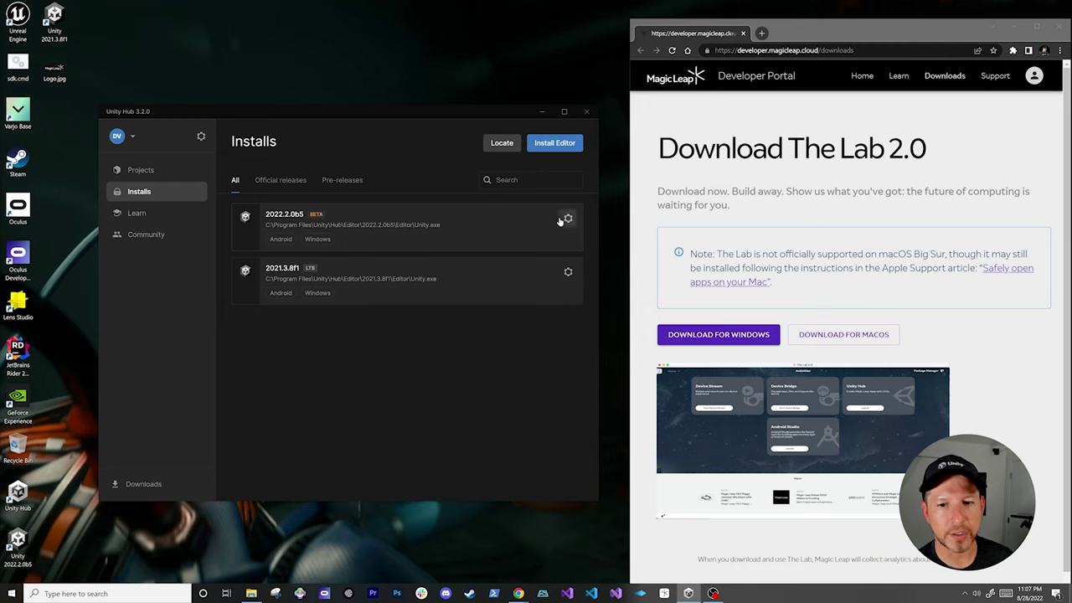
click(339, 183)
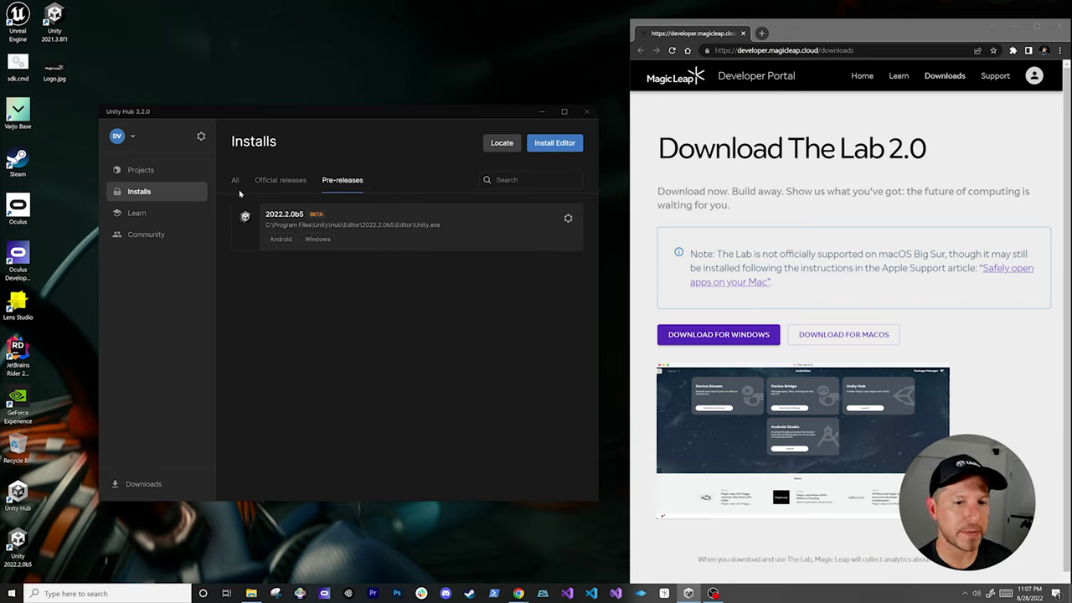
click(567, 219)
click(492, 231)
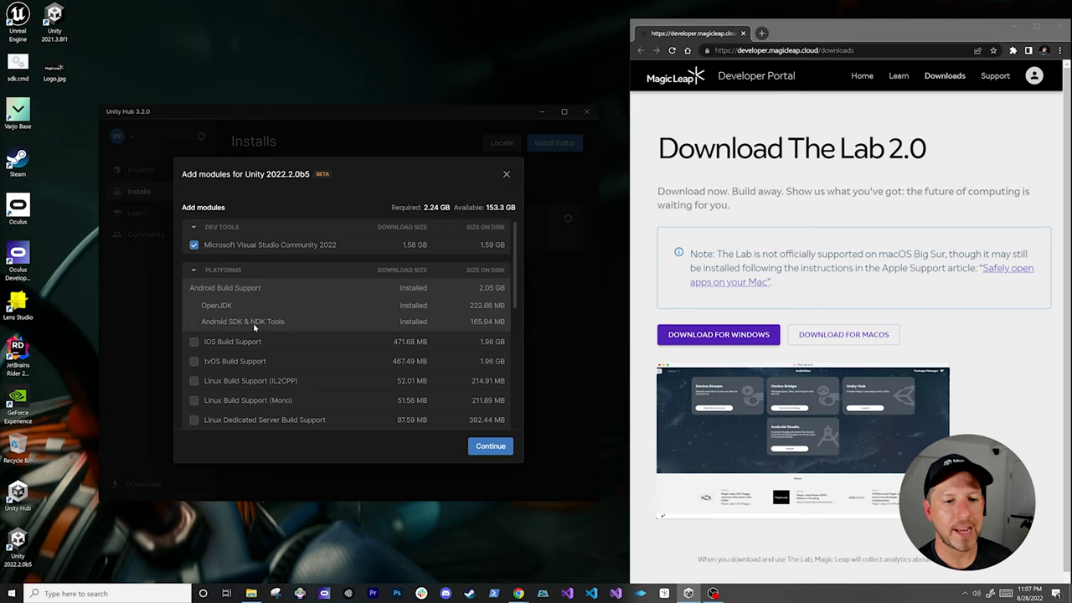
click(505, 175)
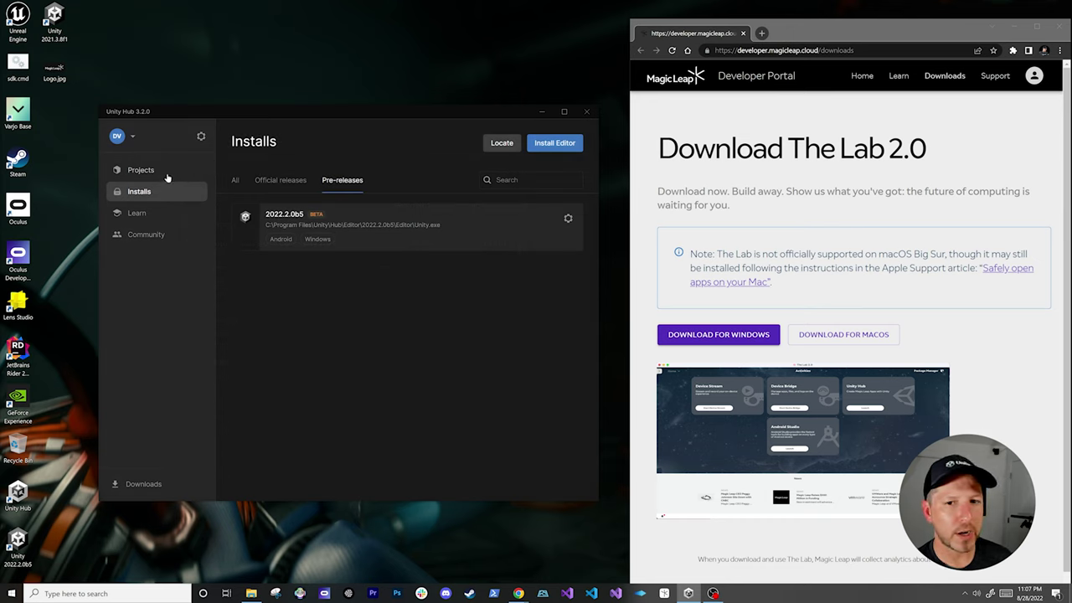
Create a project named MagicLeap2Samples with editor version 2022.2.0b5 and the 3D (URP) core template.
click(168, 176)
click(555, 143)
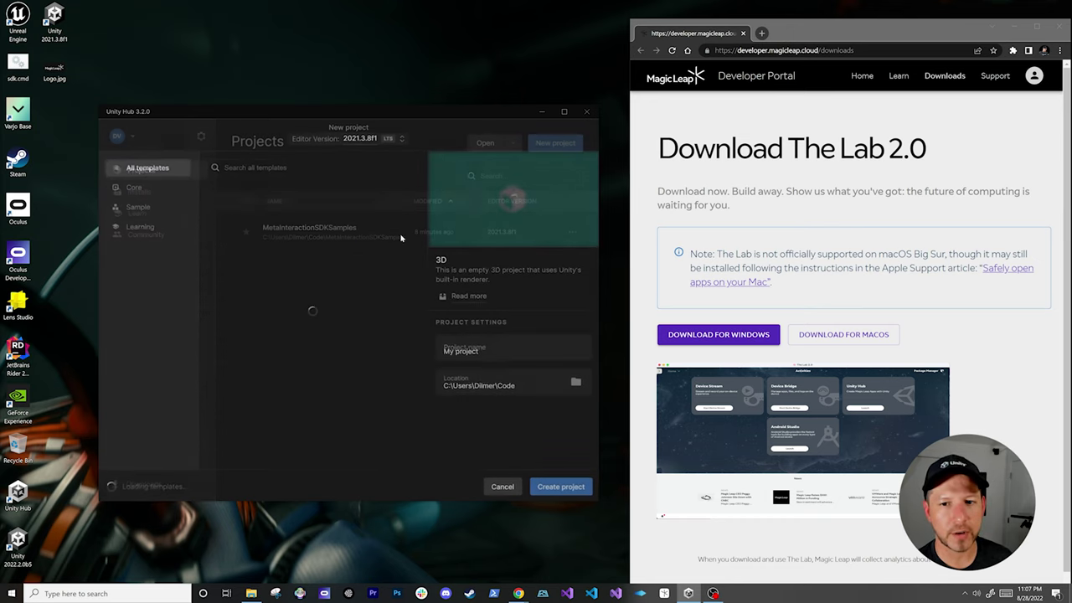
click(362, 142)
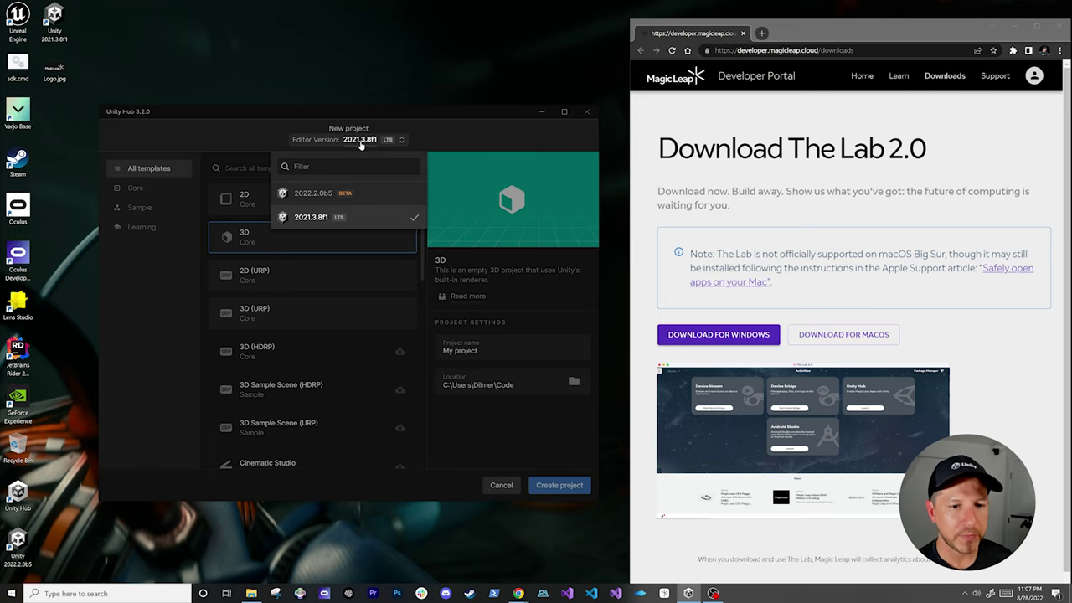
click(310, 195)
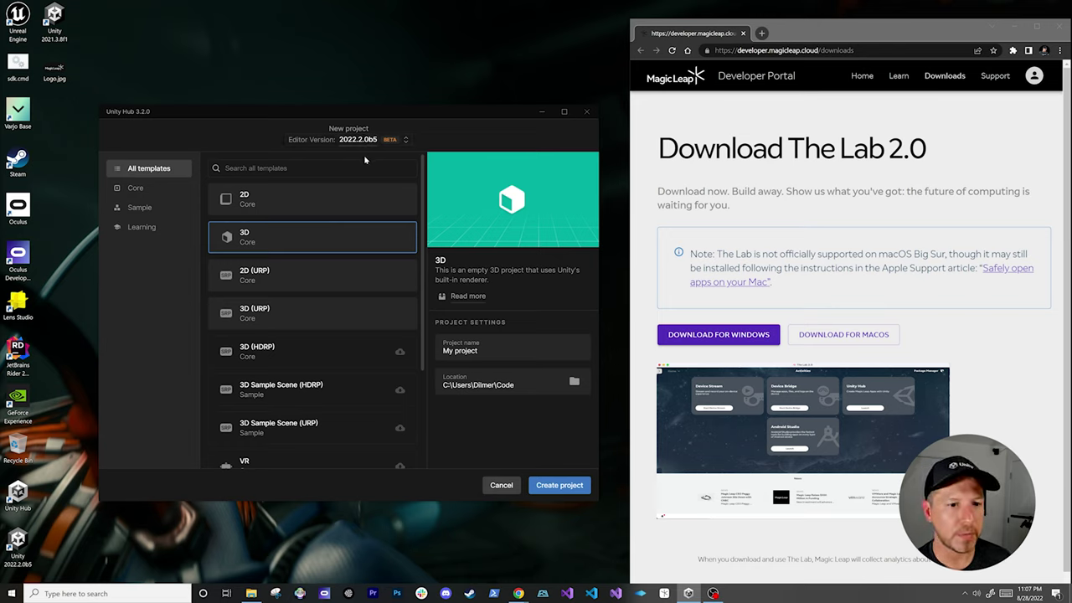
click(252, 311)
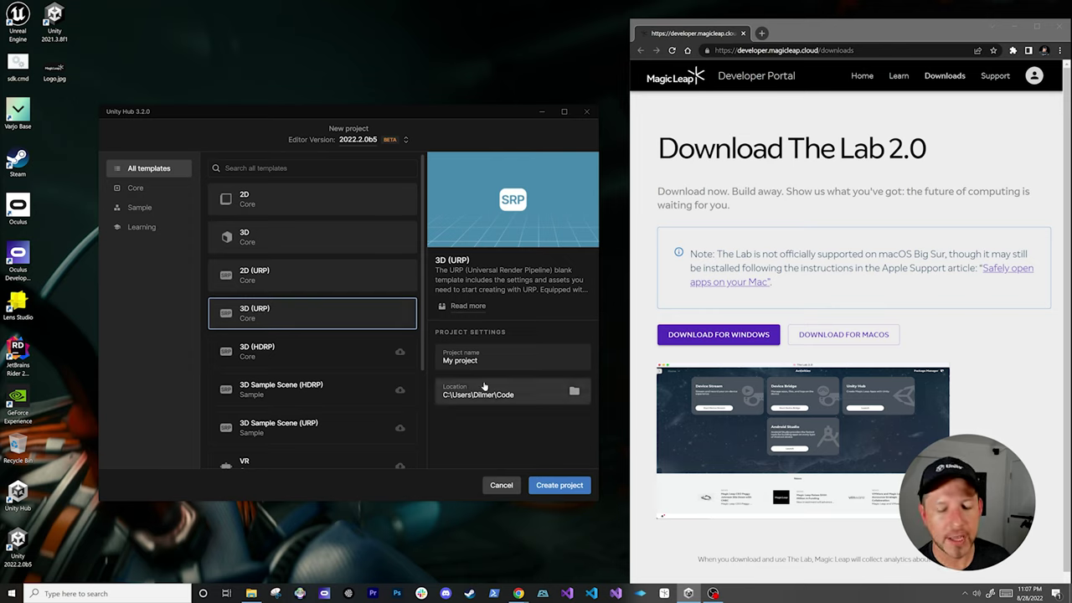
click(502, 360)
text(MagicLeap2Samples)
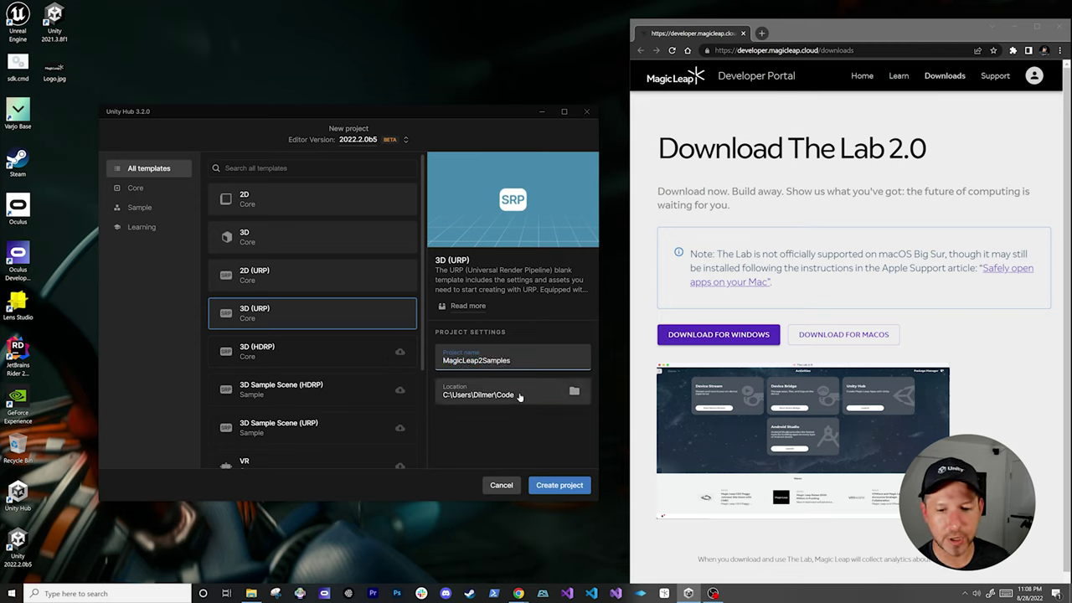
click(558, 490)
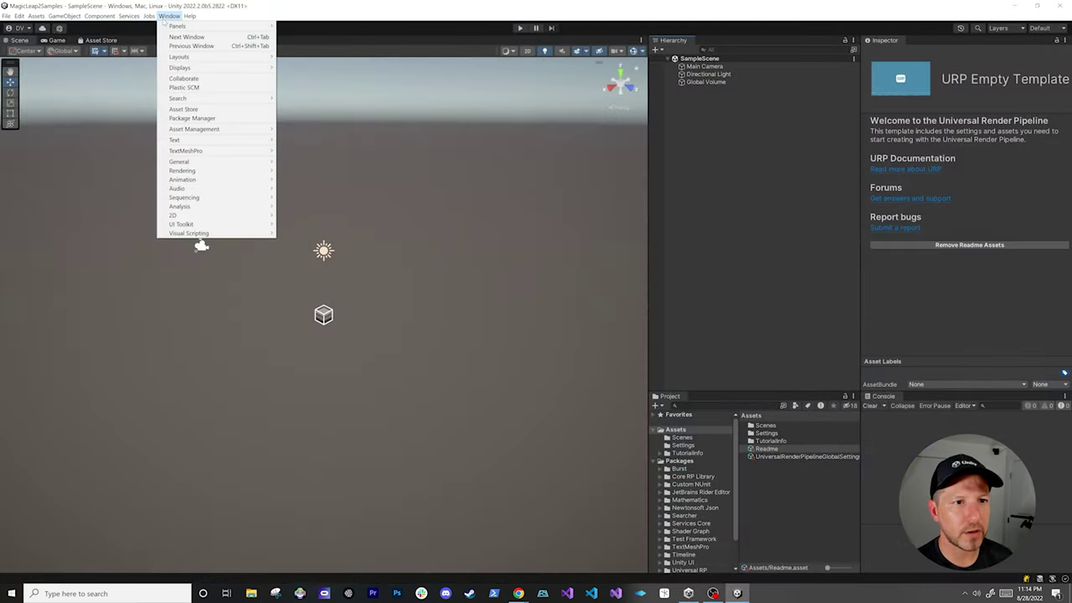
Add the package com.unity.xr.magicleap, version 7.0.0-exp.3, to the project by name.
click(220, 124)
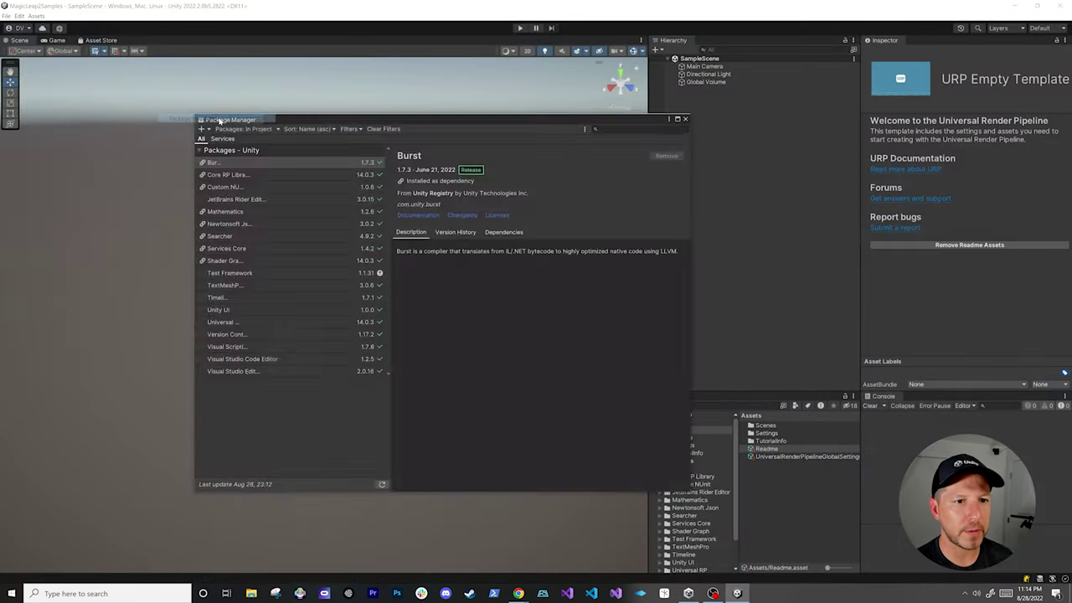
click(204, 131)
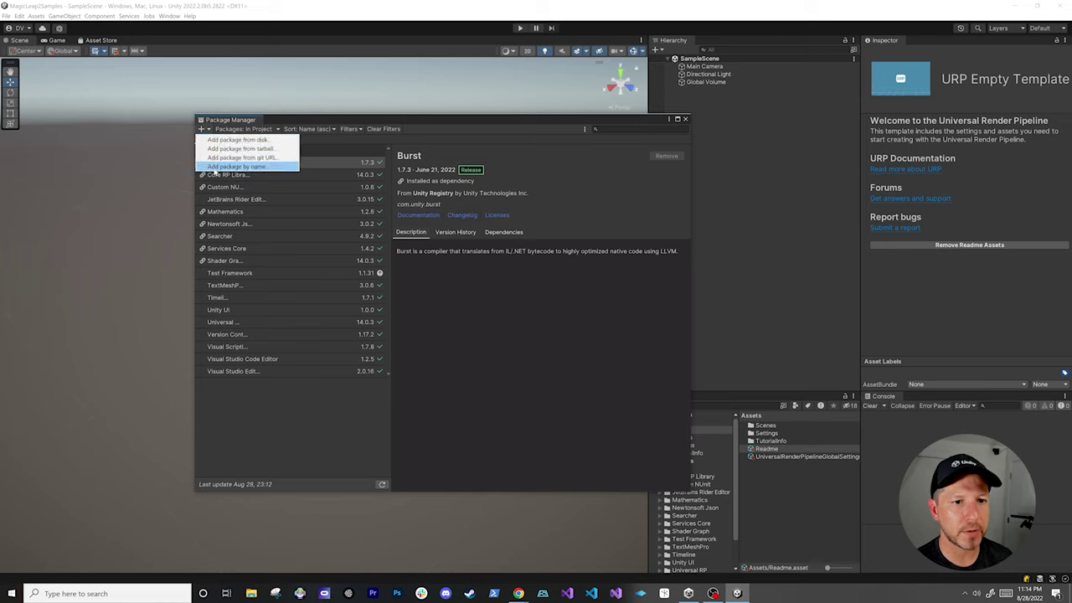
click(231, 164)
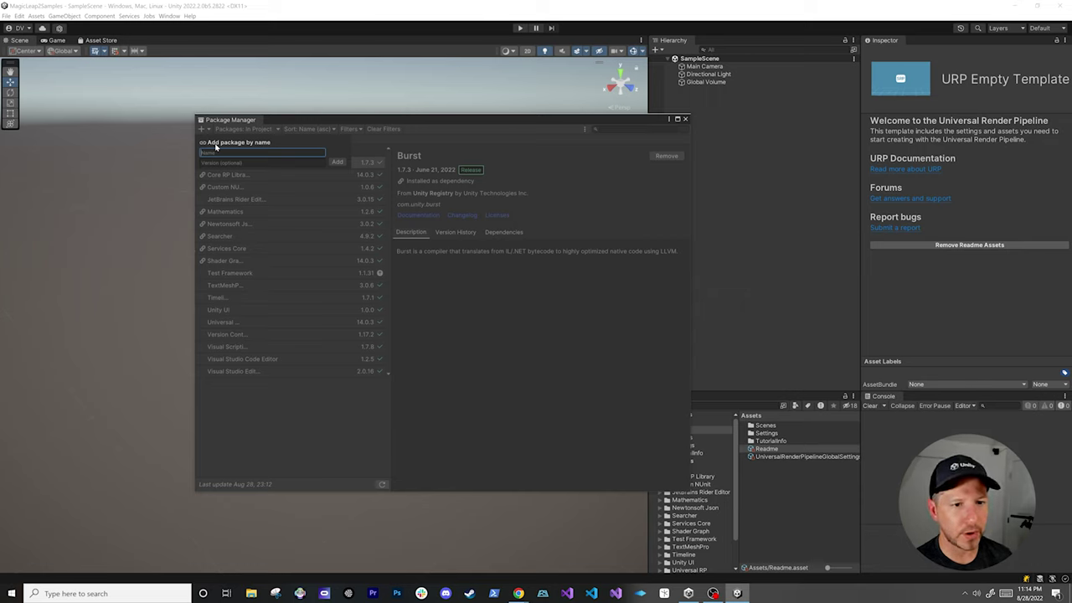
text(com.)
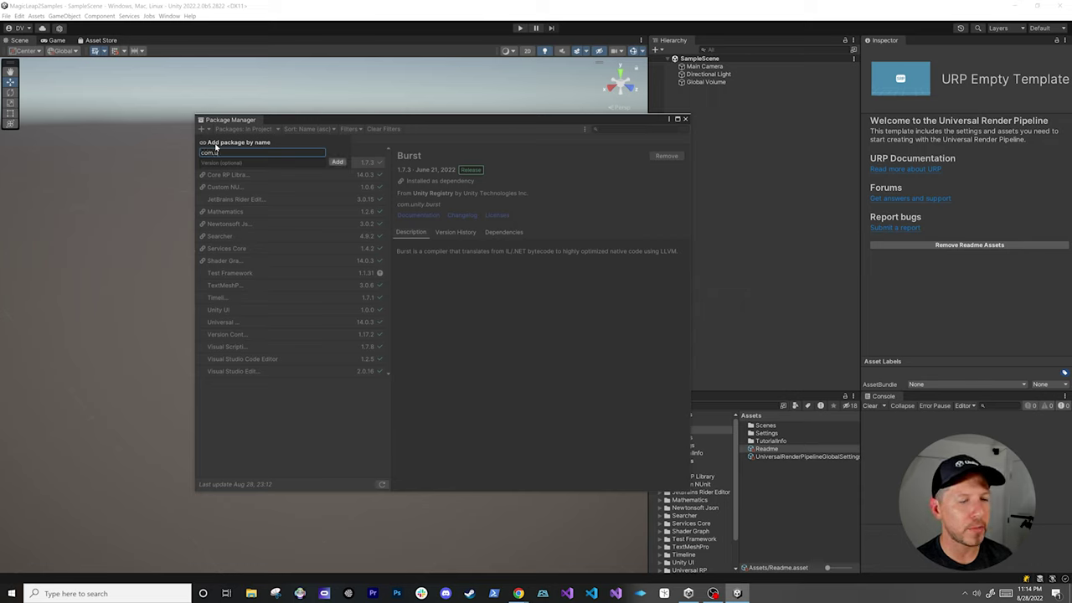
text(unity.xr.magicleap)
key(Tab)
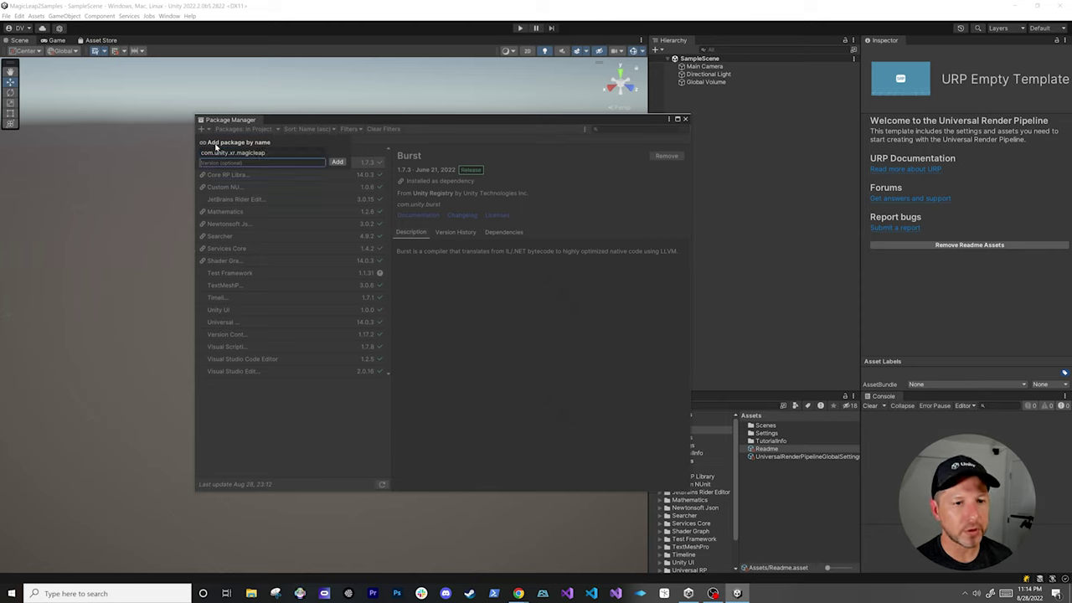
text(1)
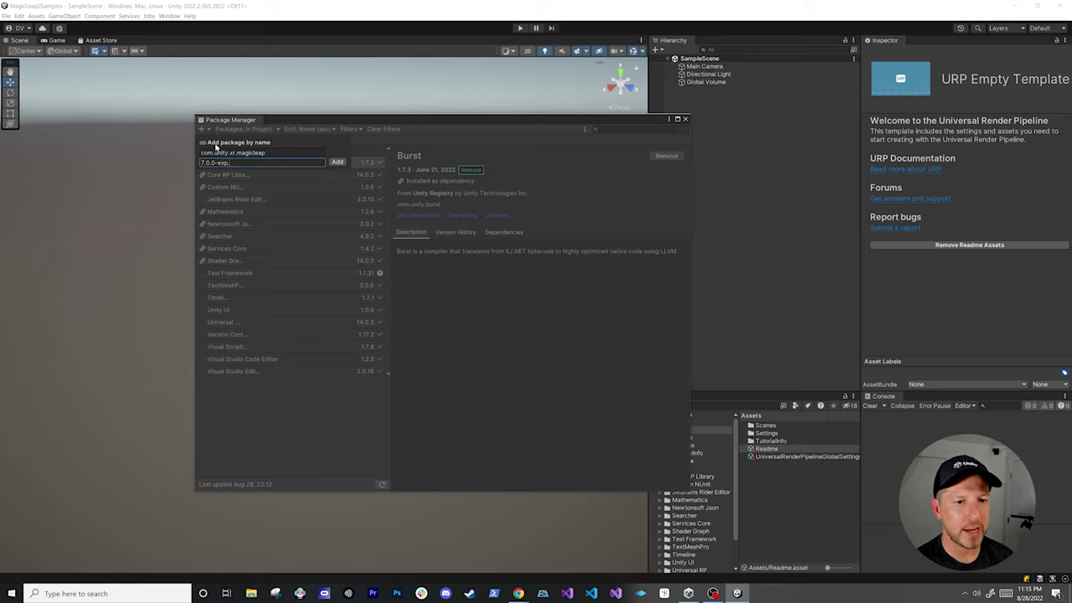
click(336, 162)
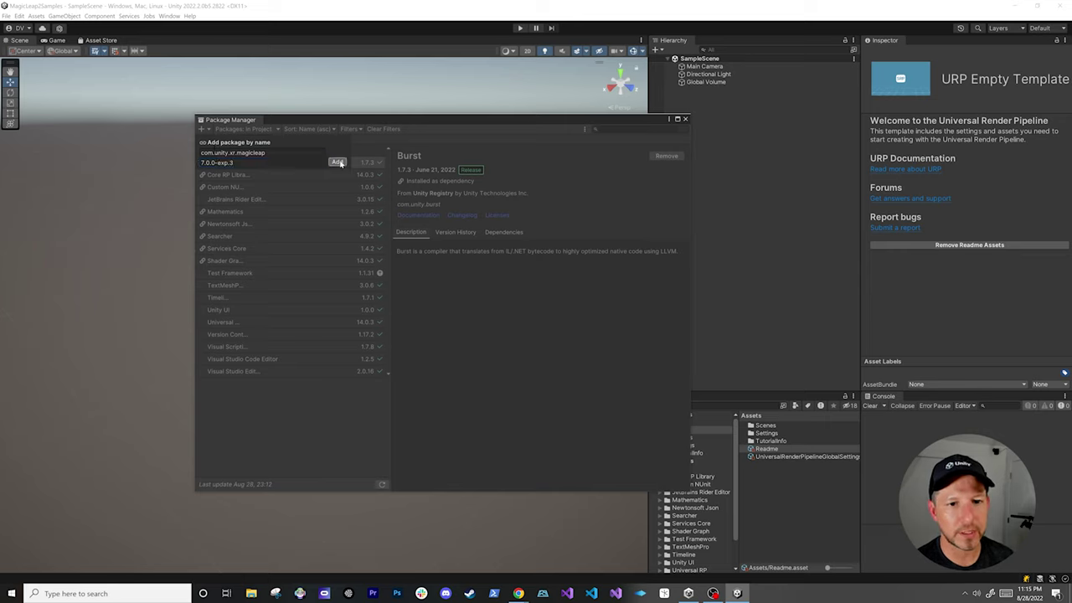
key(Return)
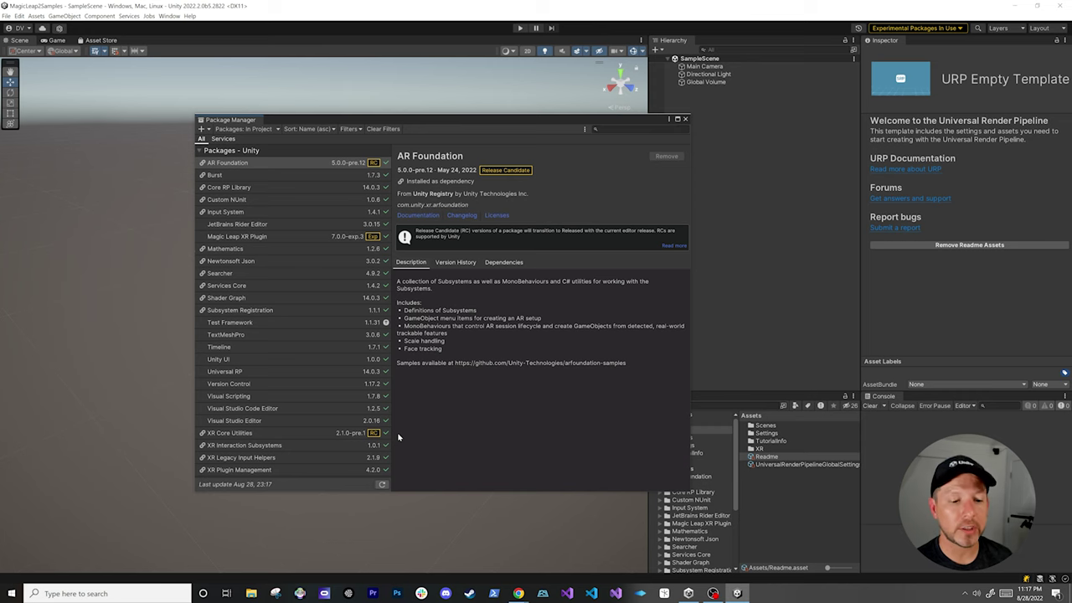
Switch to File Explorer at the user's home directory and open the MagicLeap folder.
key(super)
text(run)
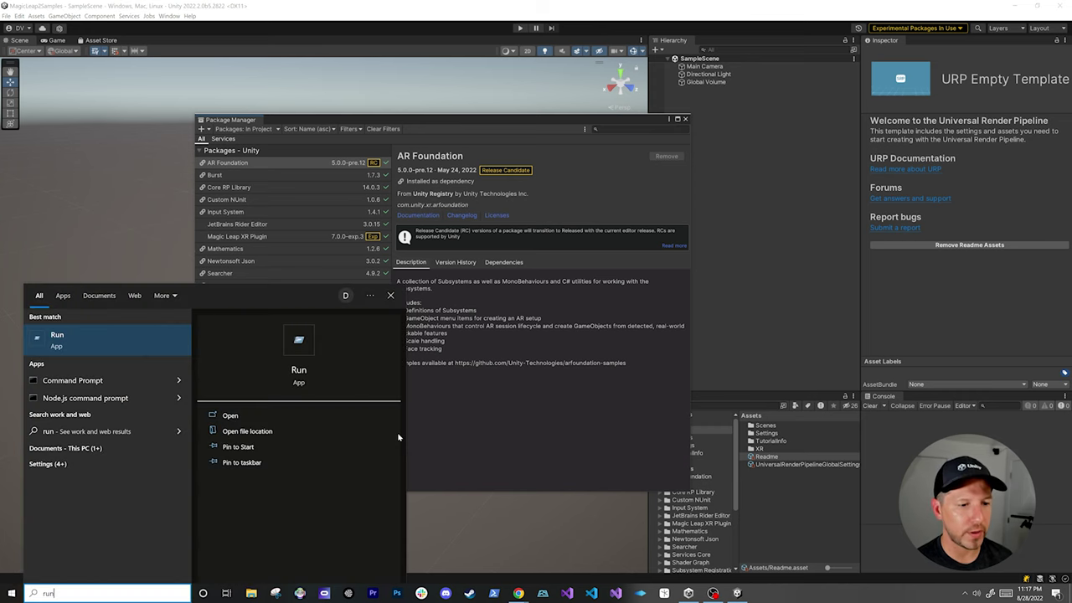
key(Return)
key(End)
key(BackSpace)
key(BackSpace)
key(BackSpace)
key(BackSpace)
key(Return)
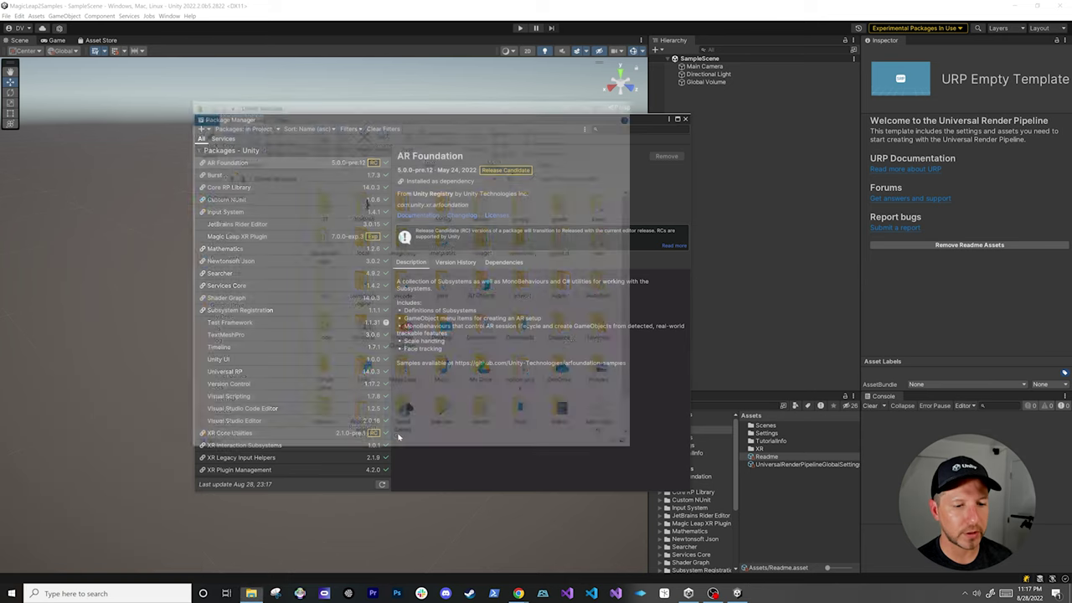
key(m)
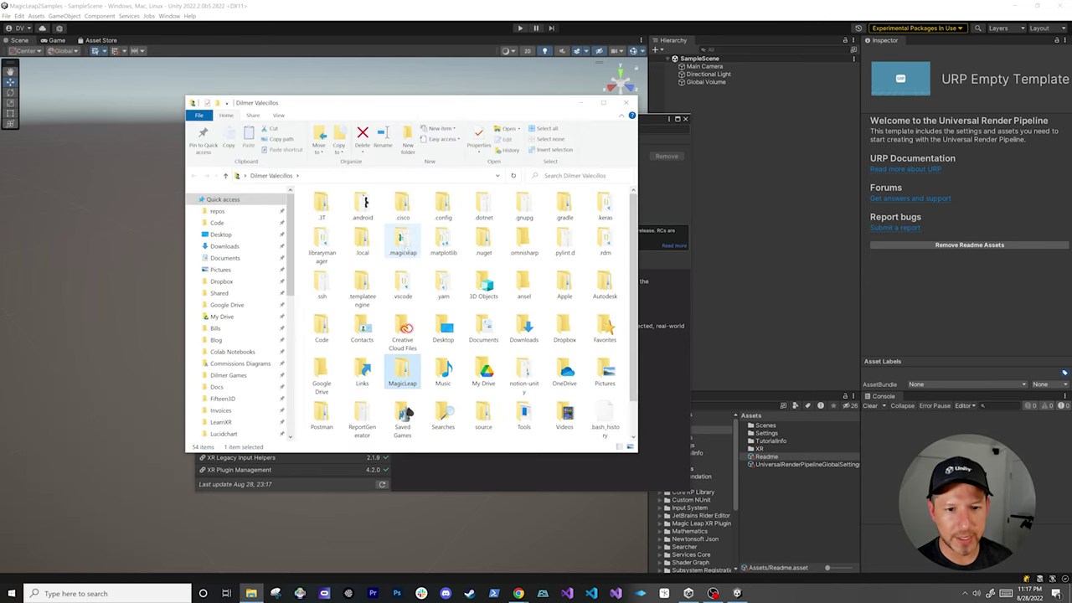
double_click(397, 377)
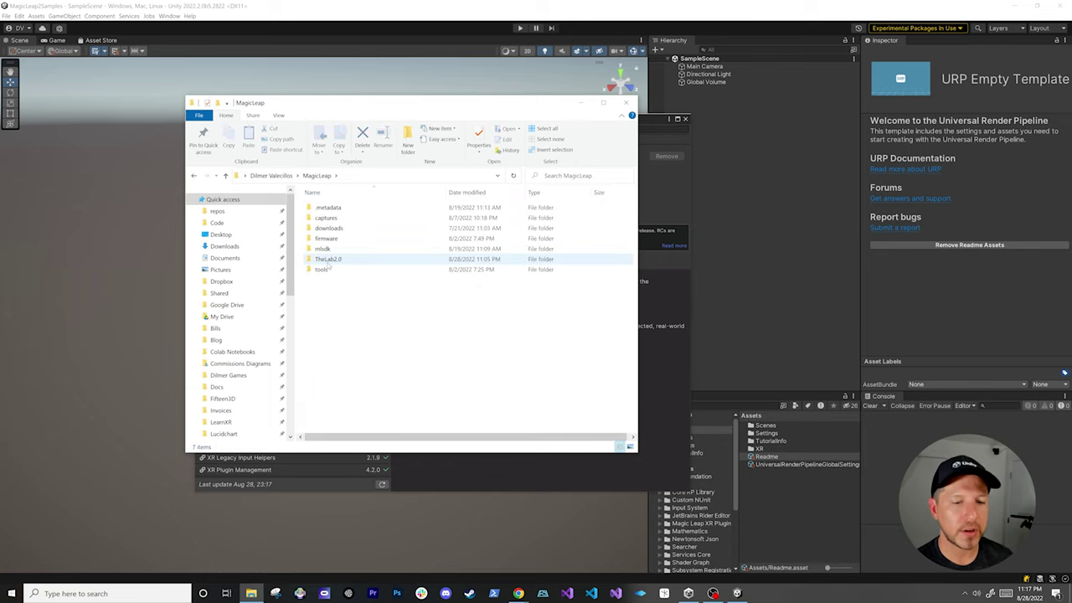
Open the tools\unity\v0.53.2 folder beside the Package Manager window and select its full path.
drag(386, 115, 672, 140)
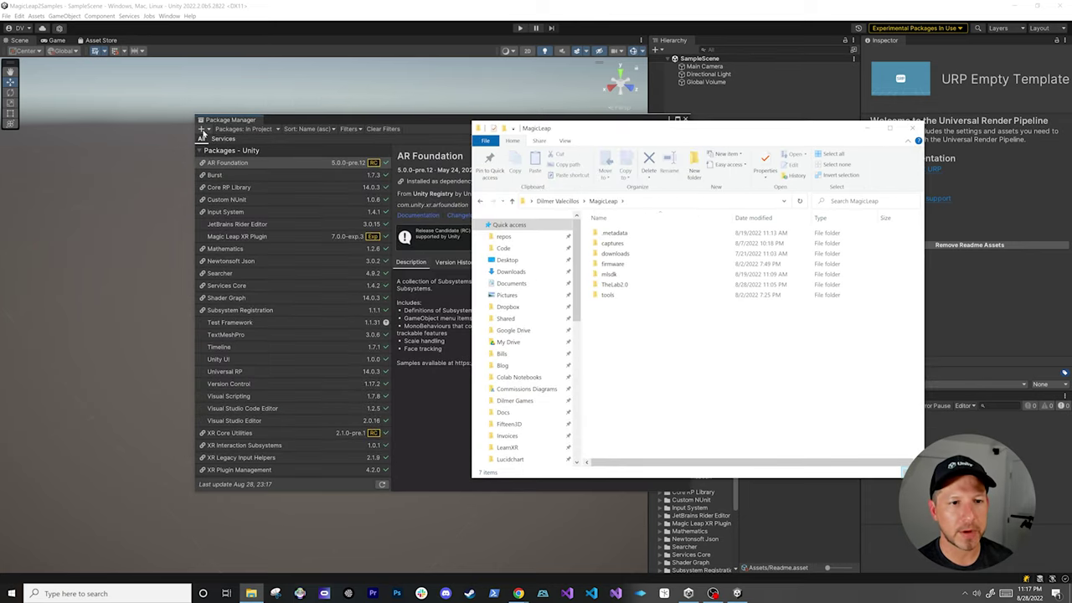
double_click(617, 297)
double_click(611, 232)
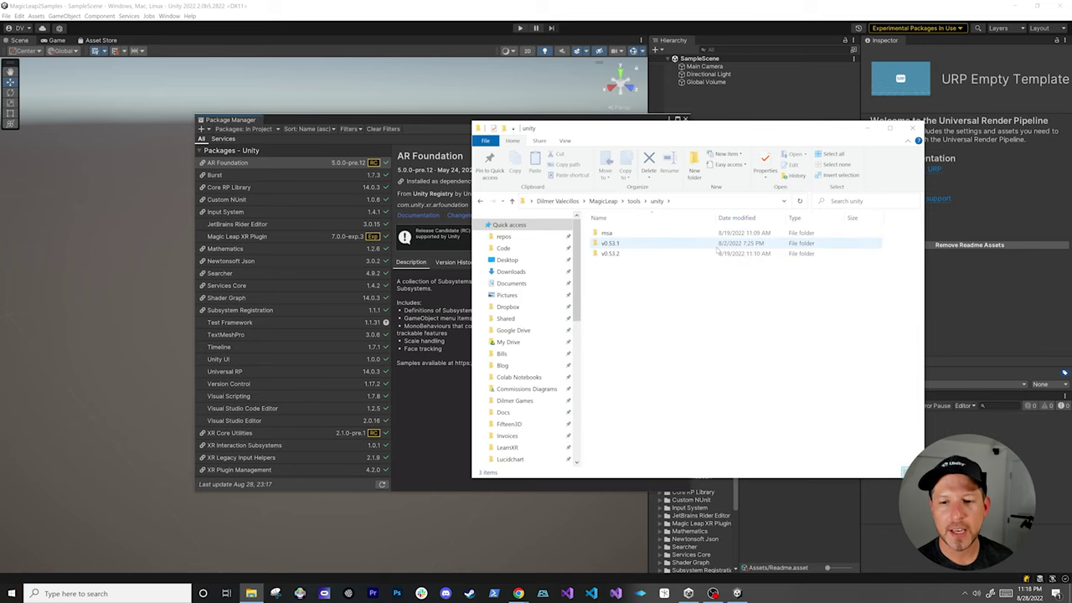
double_click(612, 256)
click(707, 202)
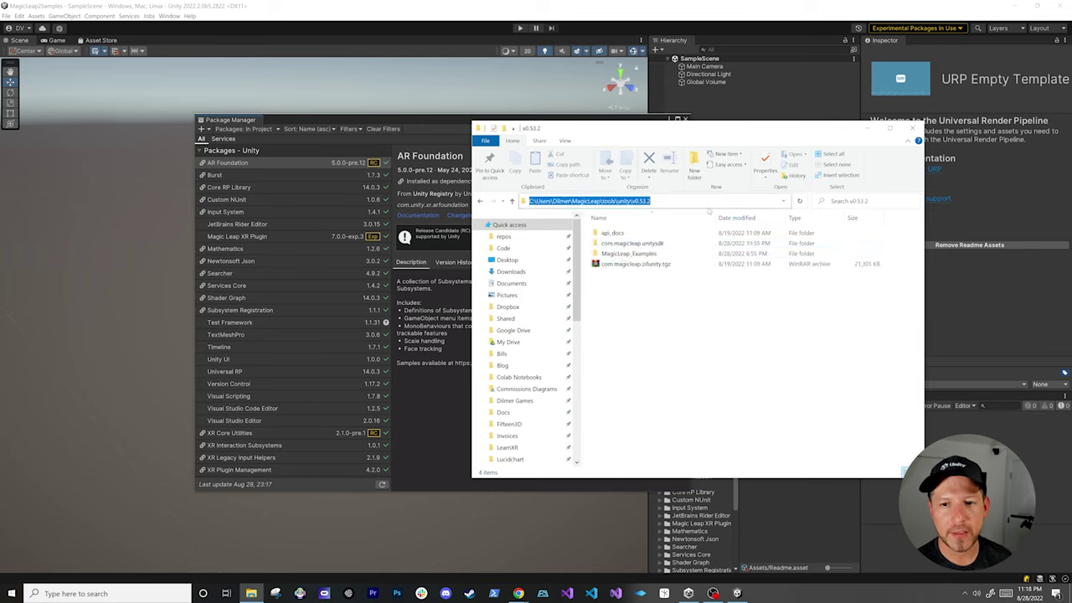
Add the Magic Leap SDK from disk using package.json in v0.53.2\com.magicleap.unitysdk, and accept the XR InteractionLayerMask update.
click(407, 128)
click(202, 128)
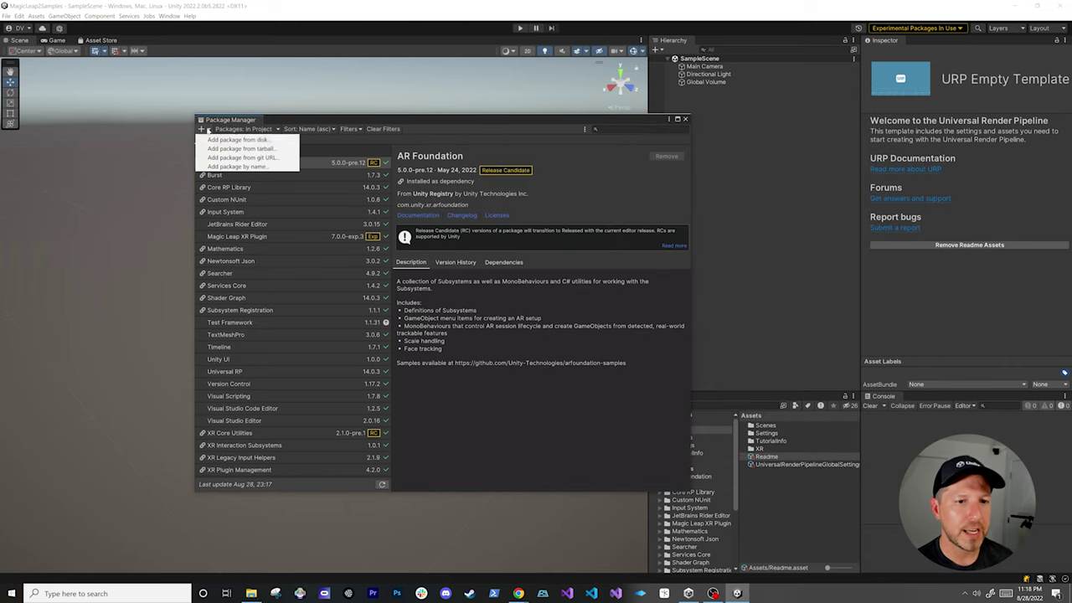
click(230, 139)
click(231, 148)
key(ctrl+v)
key(Return)
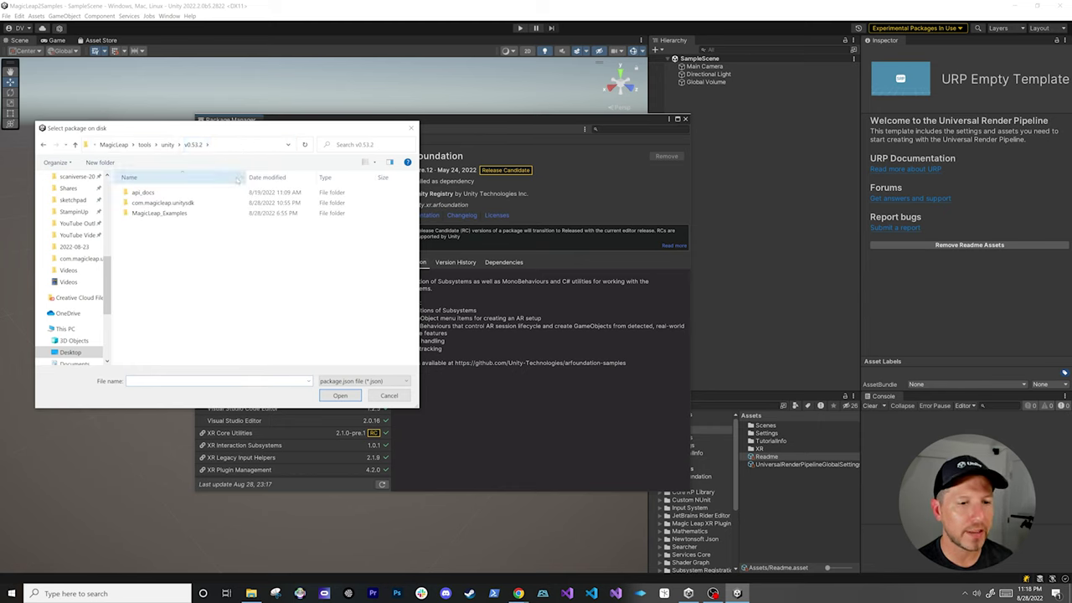
double_click(172, 203)
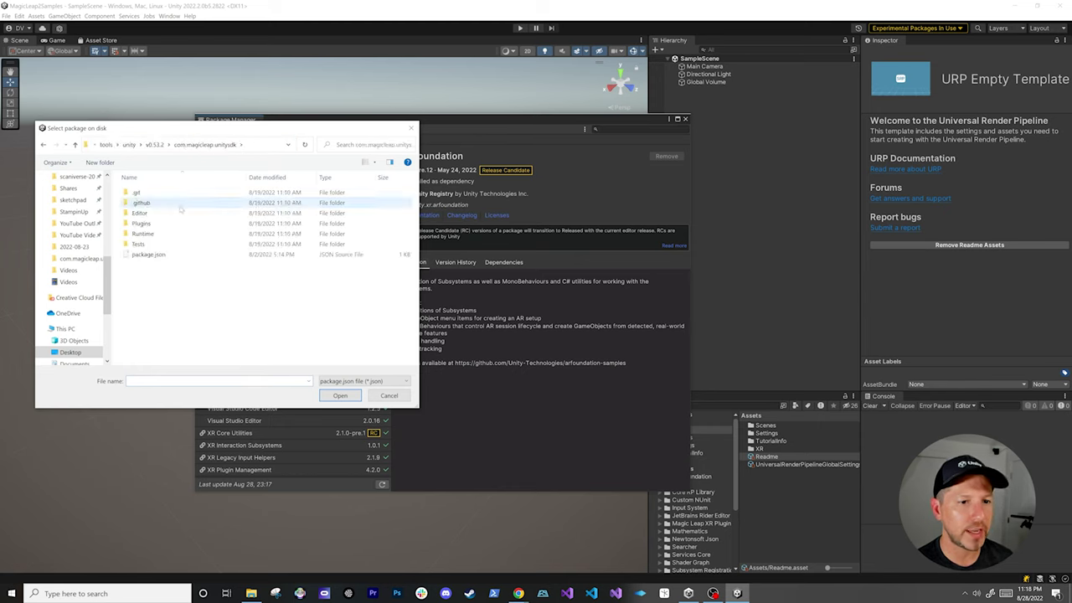
double_click(149, 255)
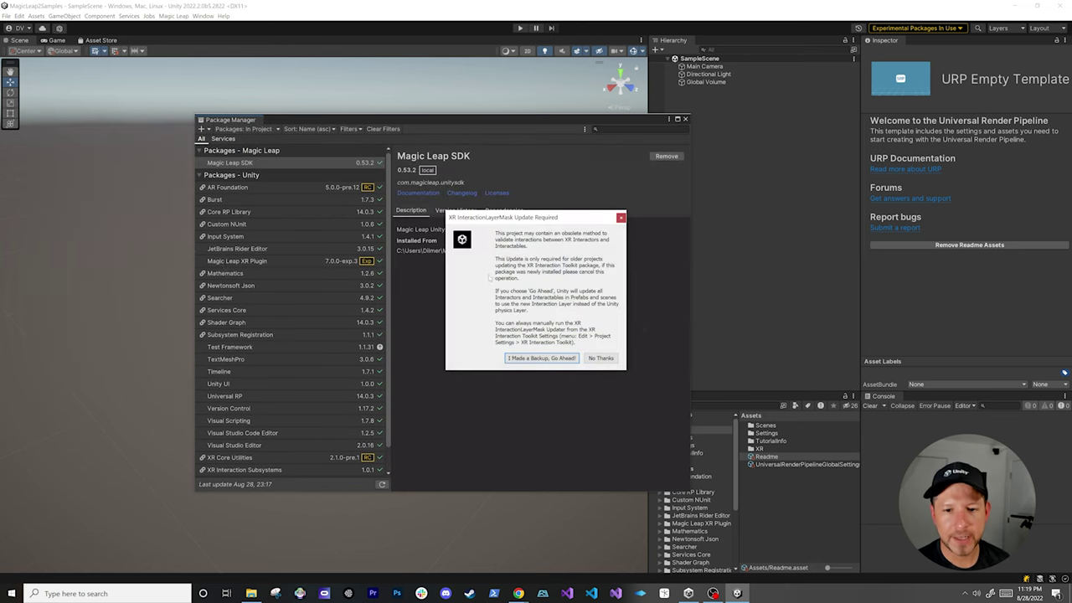
click(515, 359)
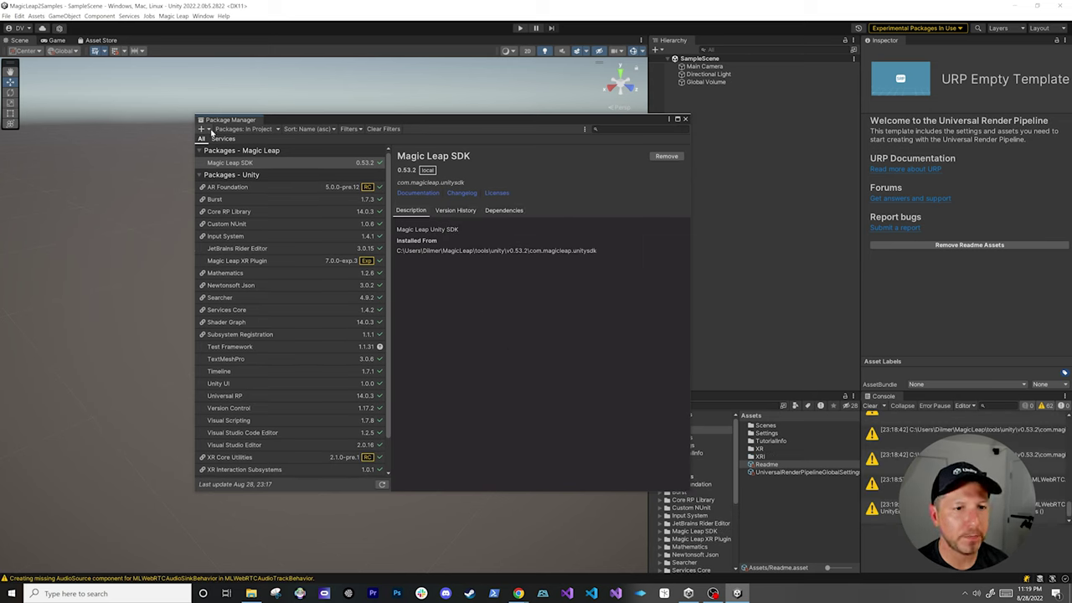
Add the com.magicleap.zifunity.tgz tarball package from the v0.53.2 folder to the project.
click(202, 129)
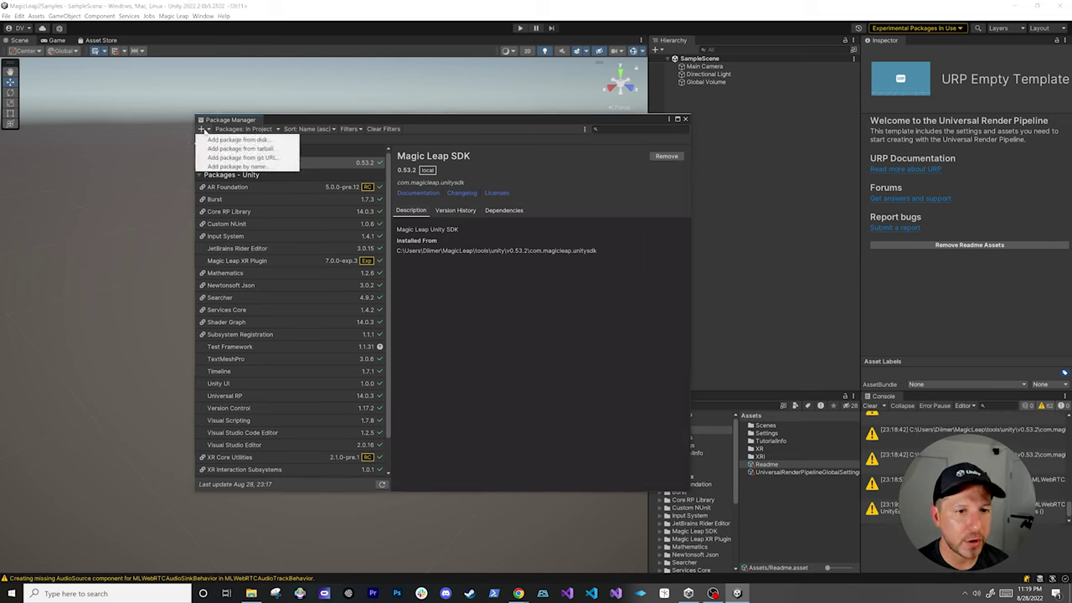
click(228, 150)
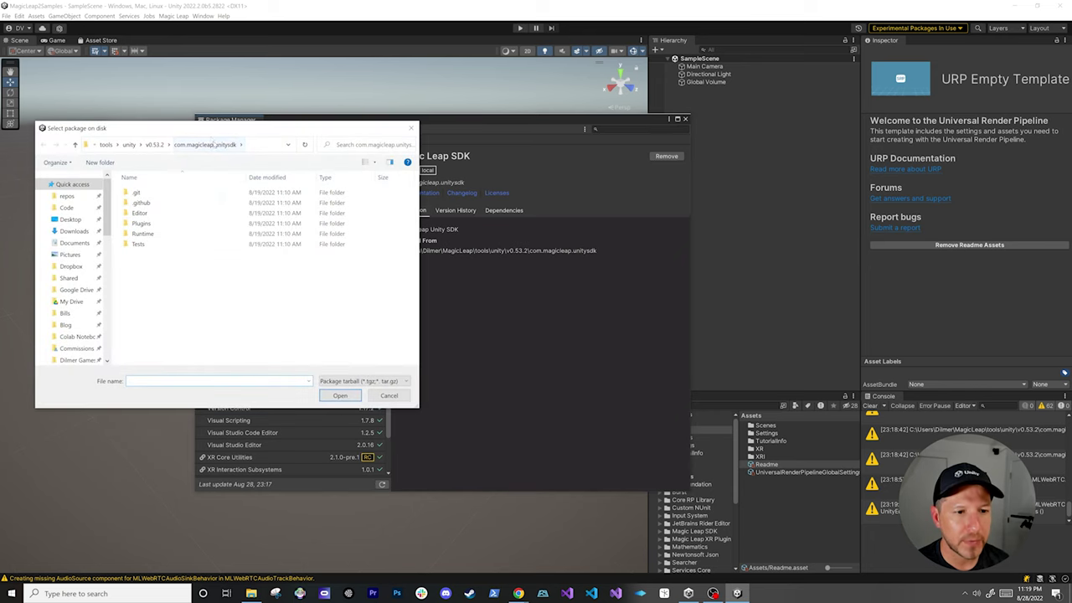
click(155, 145)
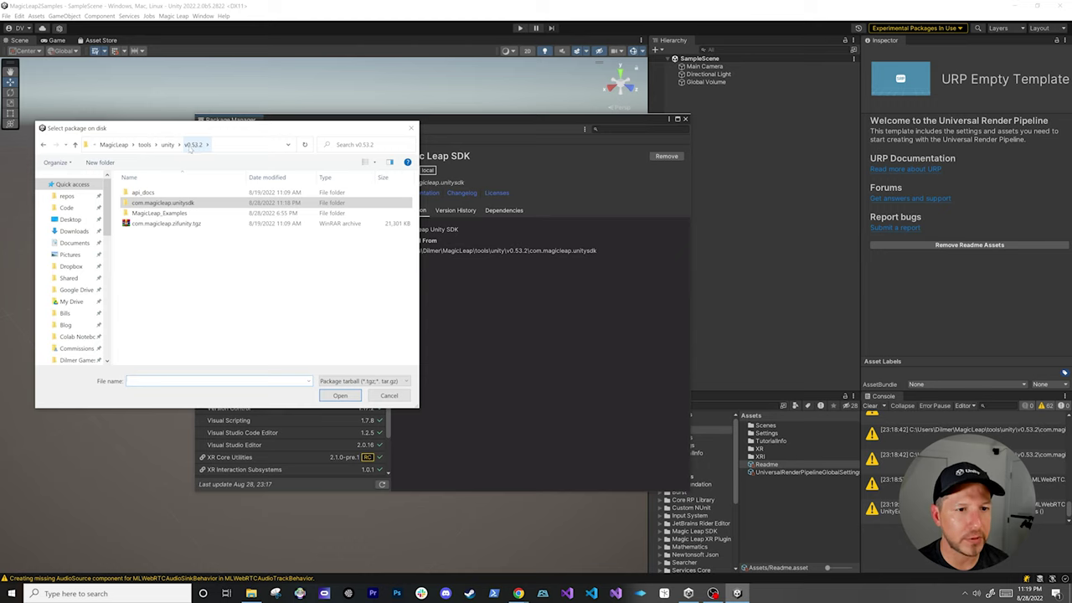
click(170, 225)
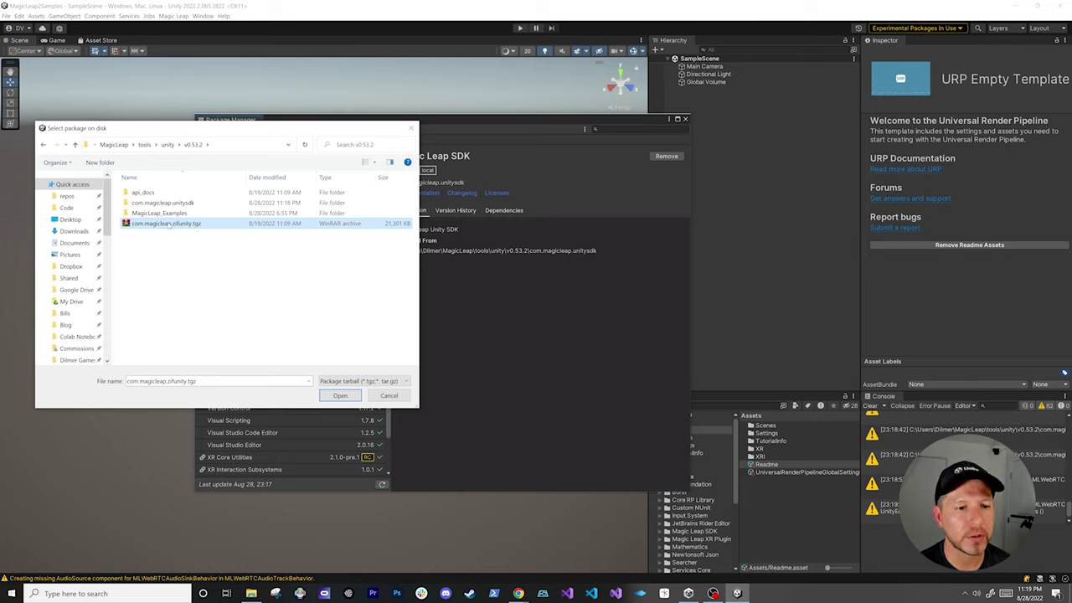
double_click(170, 221)
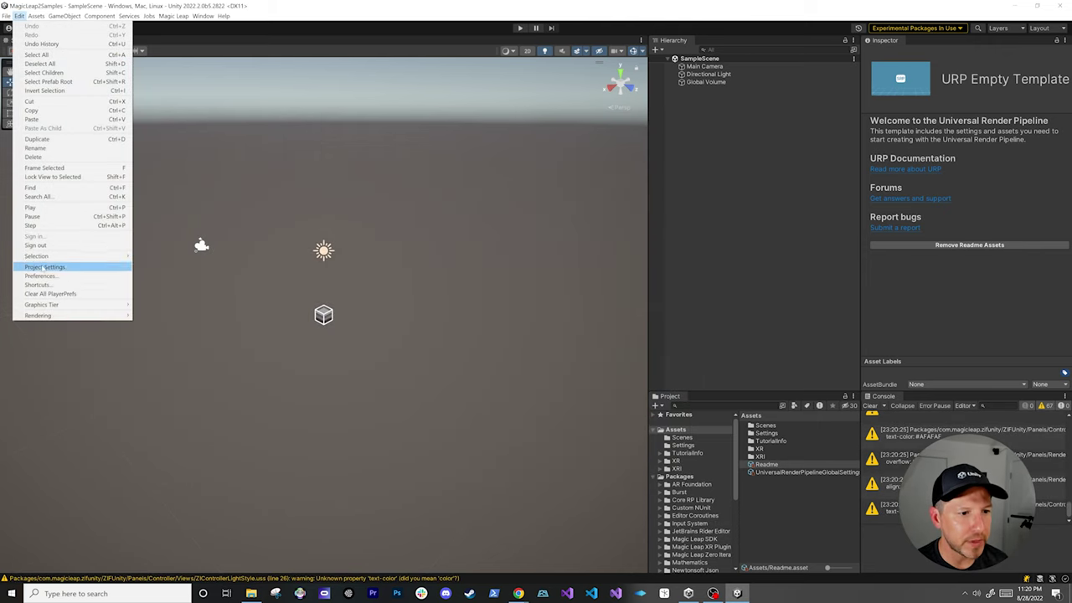
Check the Android tool paths and the Magic Leap Lumin SDK path in the External Tools preferences.
click(45, 277)
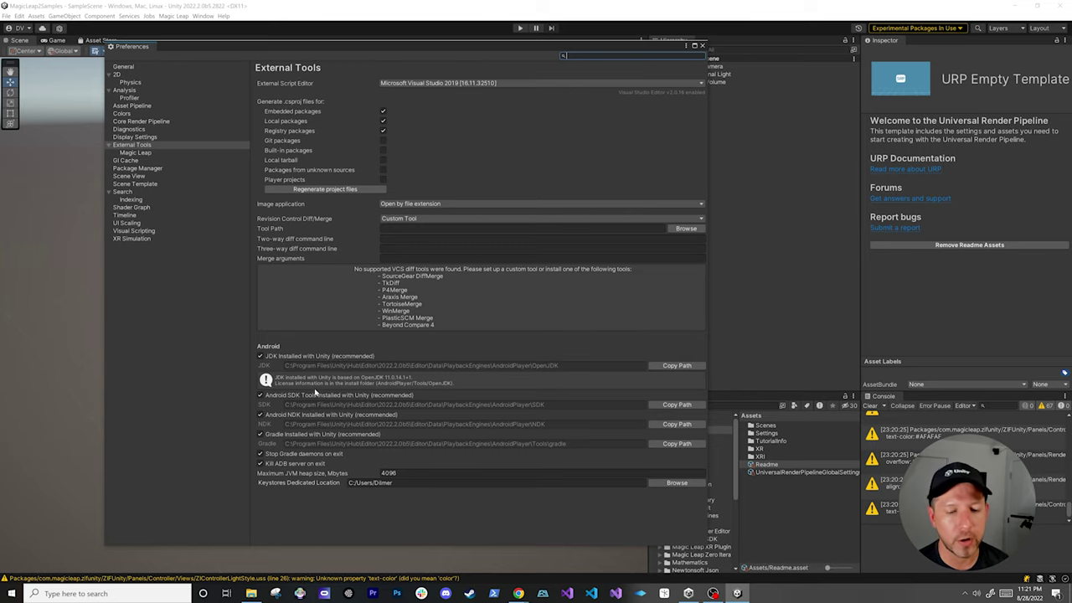
click(134, 152)
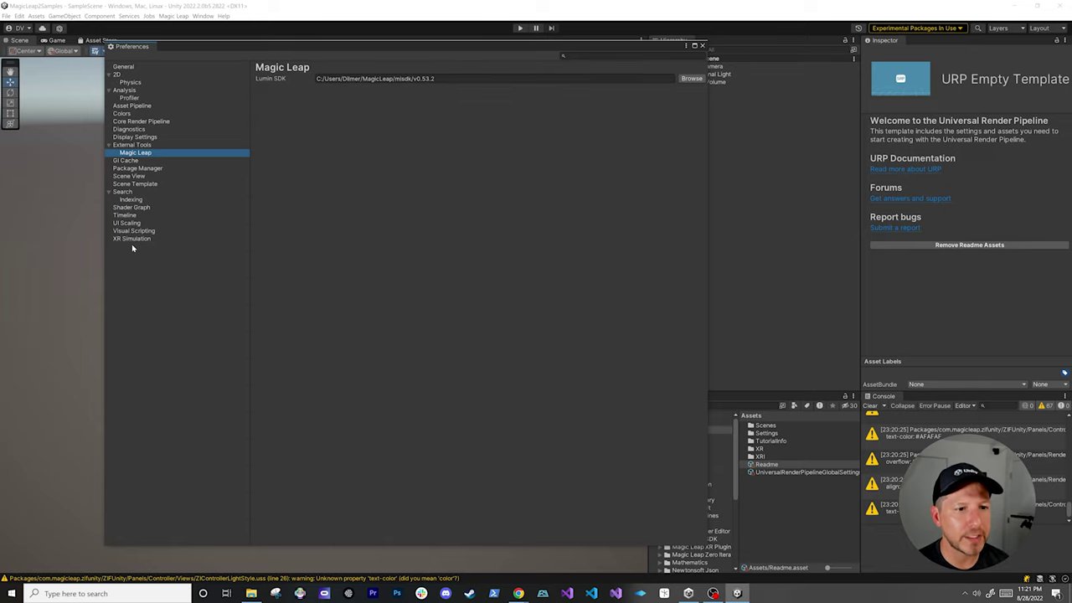
click(702, 46)
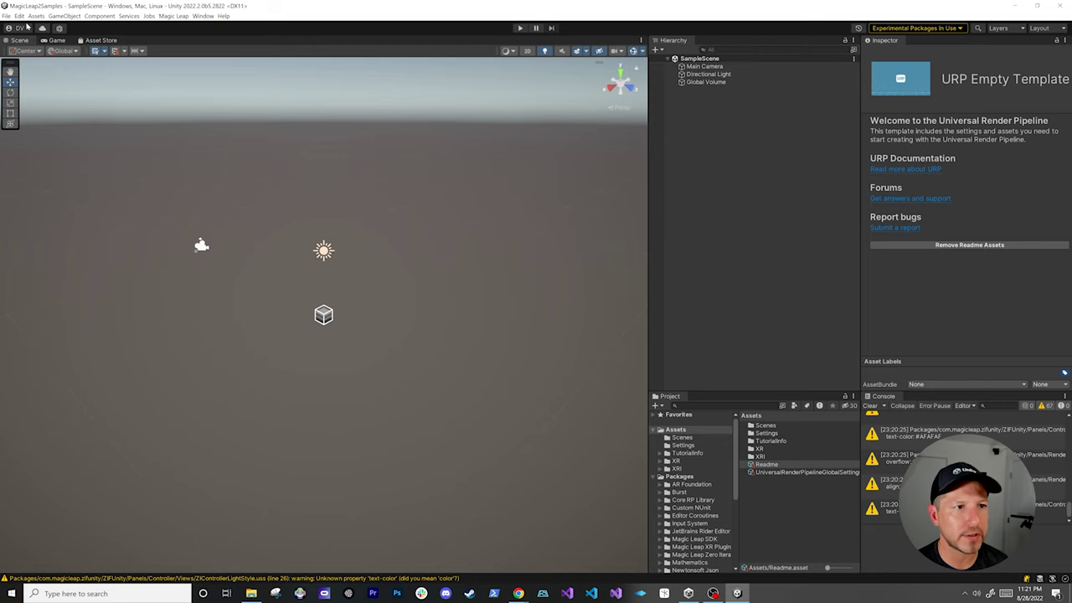
Switch the project's build platform to Android in the Build Settings.
click(6, 16)
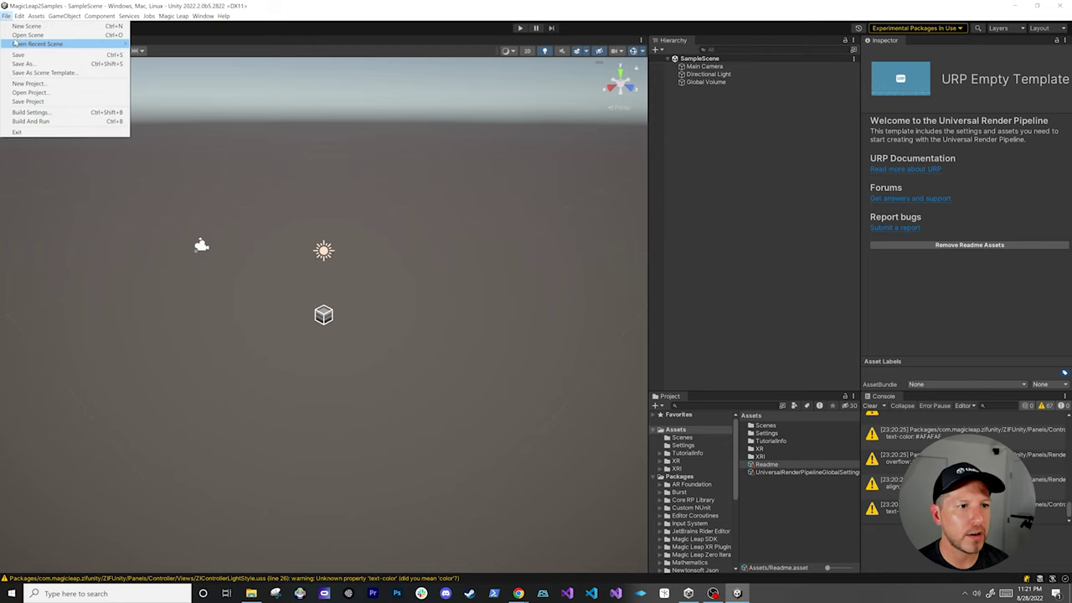
click(37, 112)
click(327, 338)
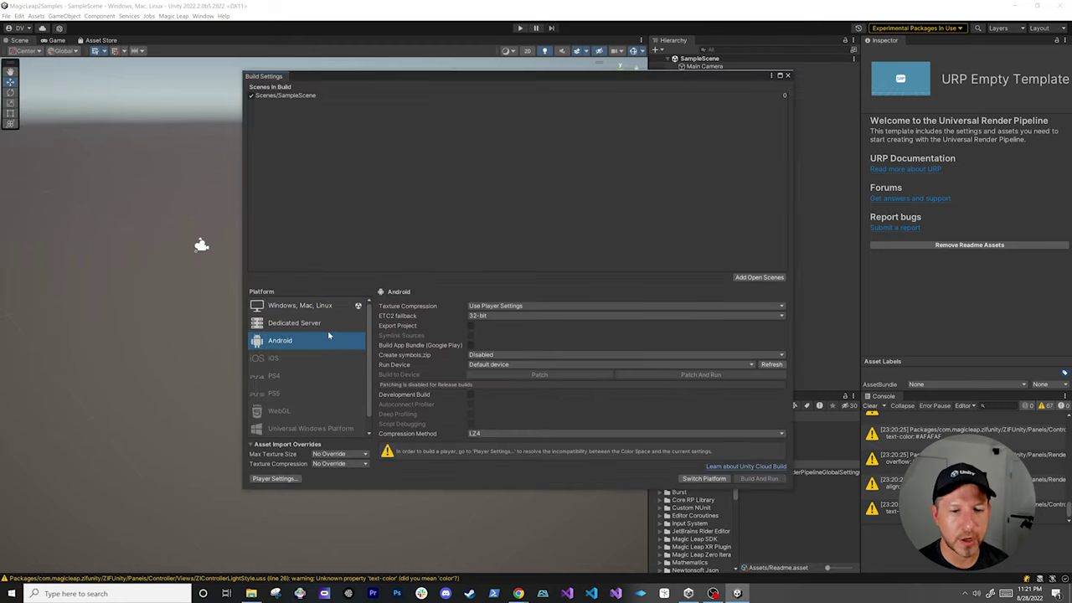
click(689, 474)
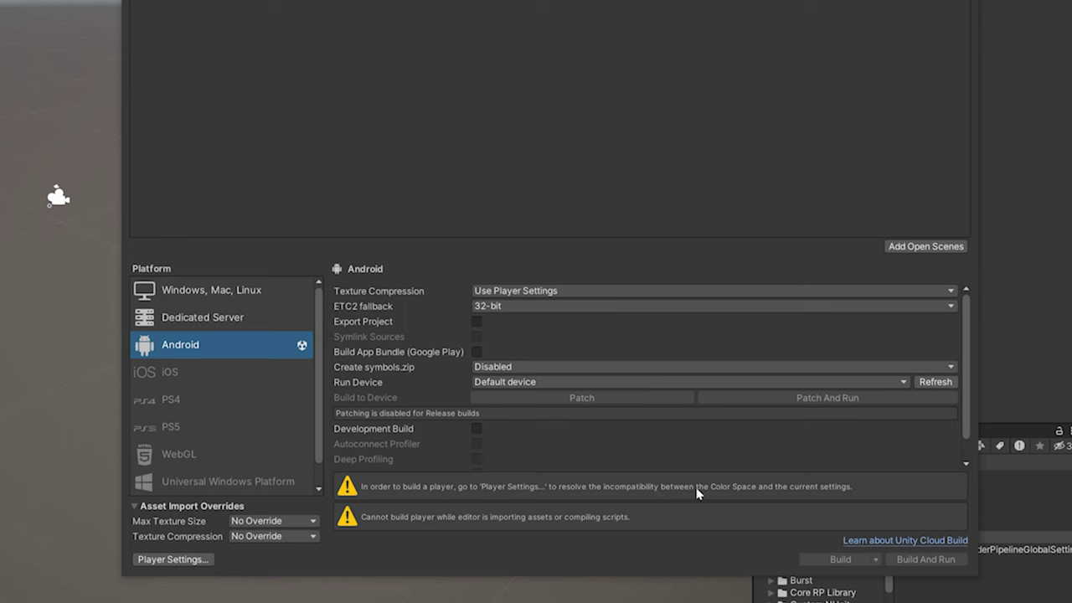
Enable the Magic Leap Zero Iteration plug-in provider for desktop under XR Plug-in Management in the Project Settings.
click(171, 559)
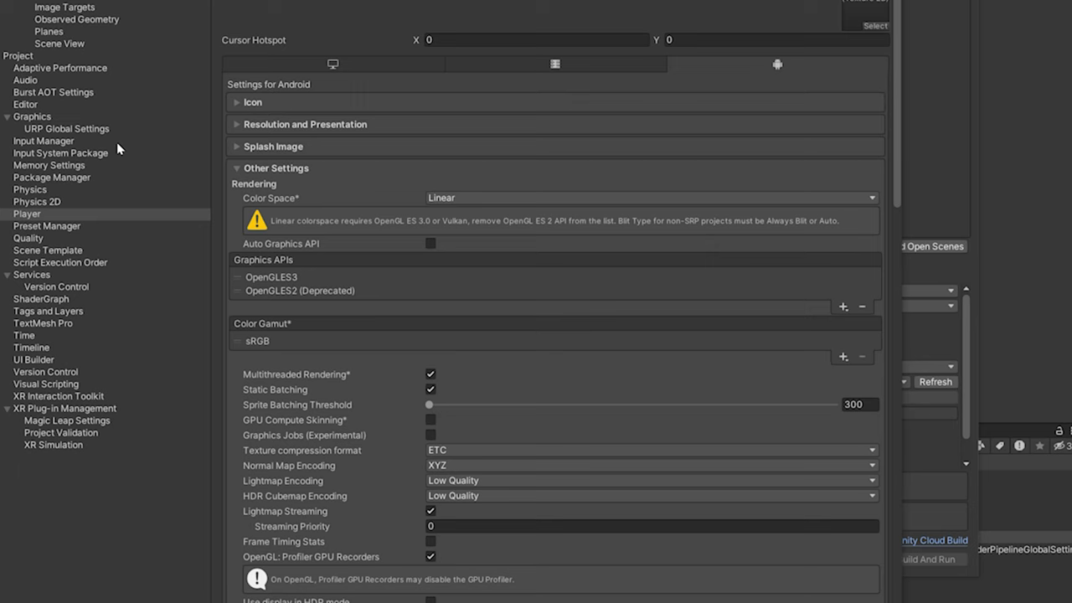
click(46, 421)
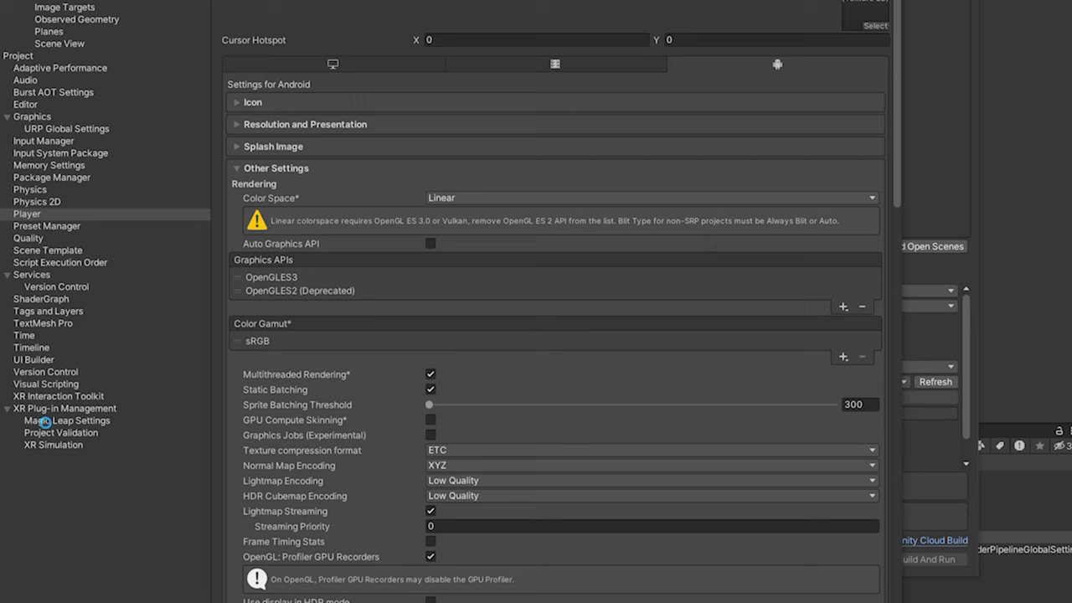
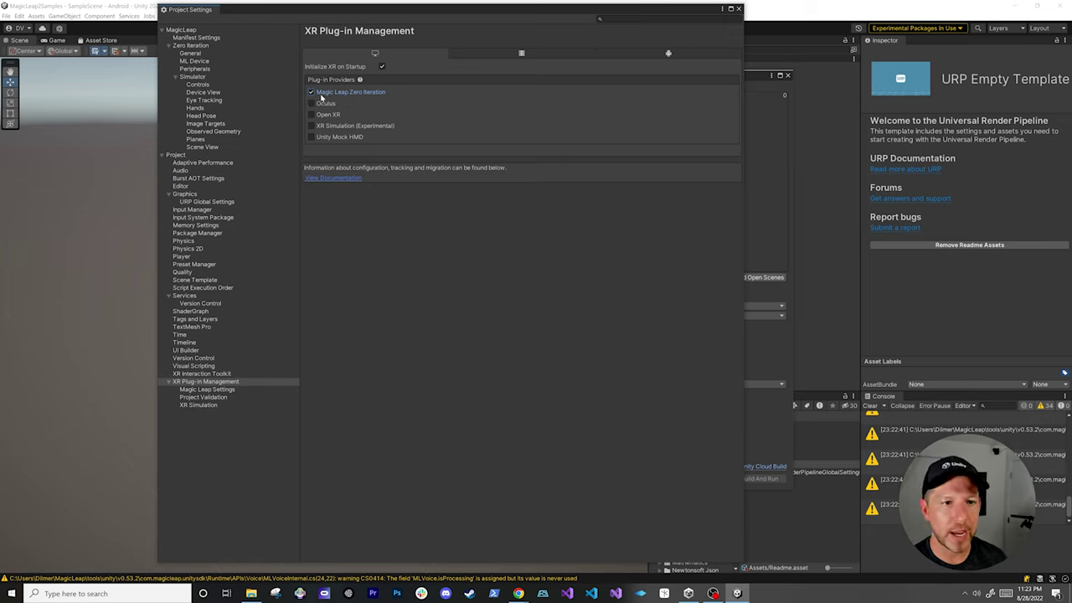
Add Vulkan to the Android player's graphics APIs and remove OpenGLES2 and OpenGLES3.
click(181, 257)
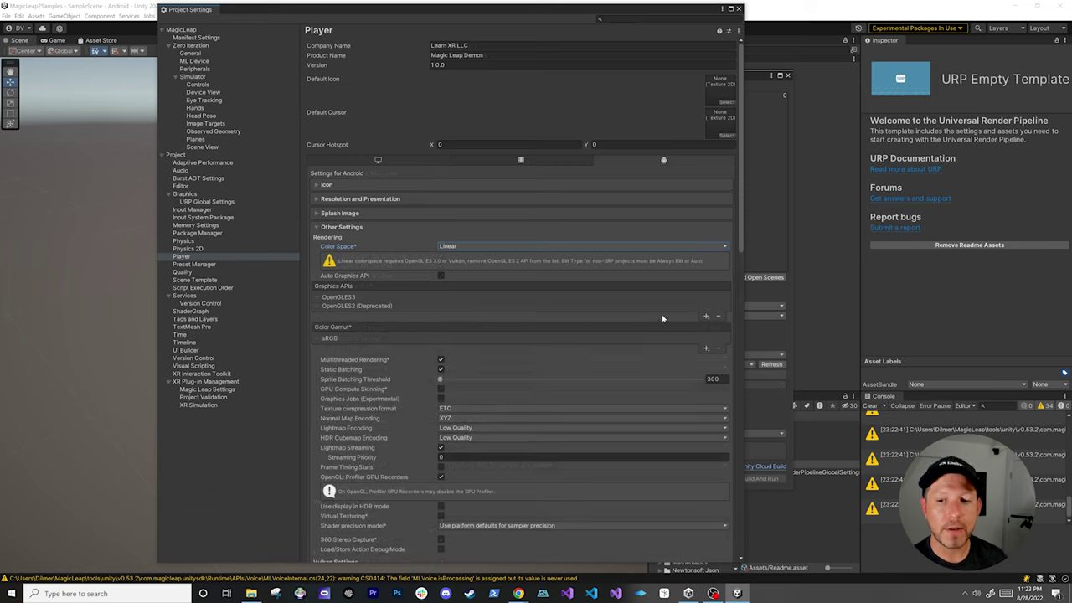
click(706, 317)
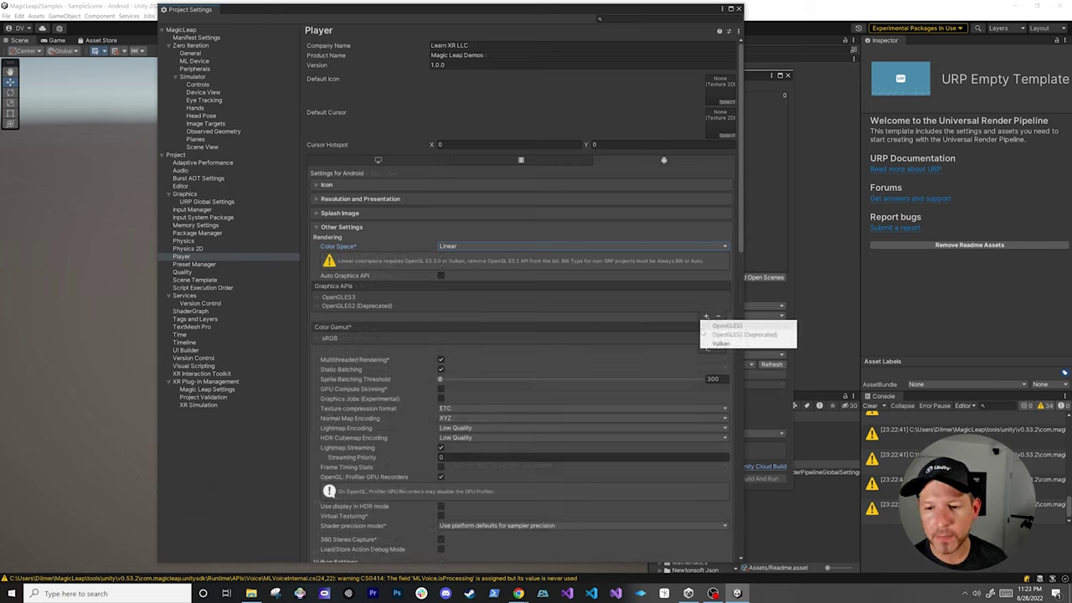
click(718, 343)
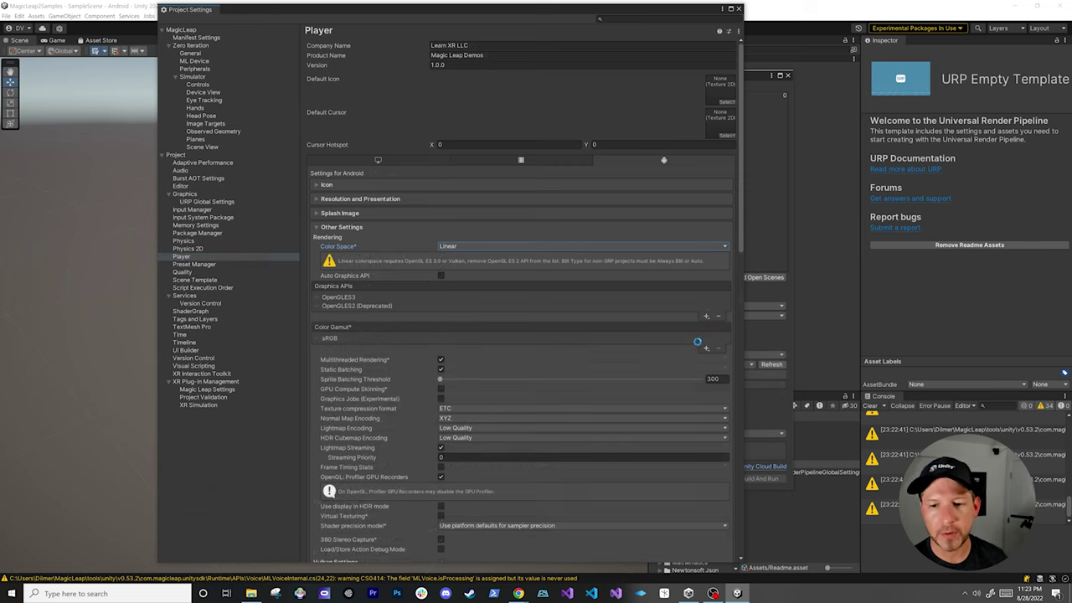
click(355, 305)
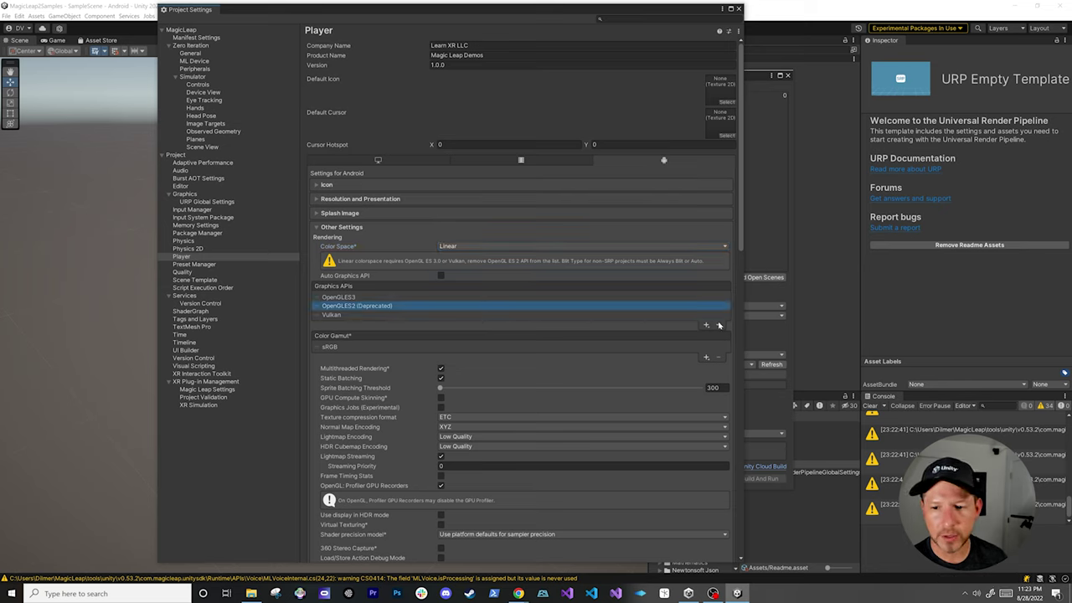
key(Delete)
click(361, 279)
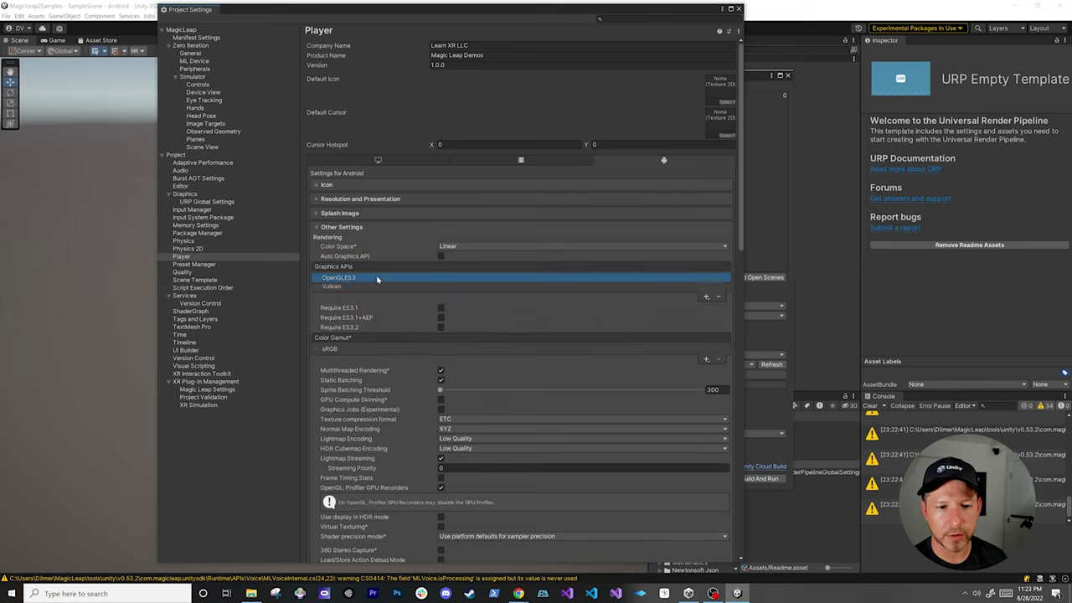
click(718, 297)
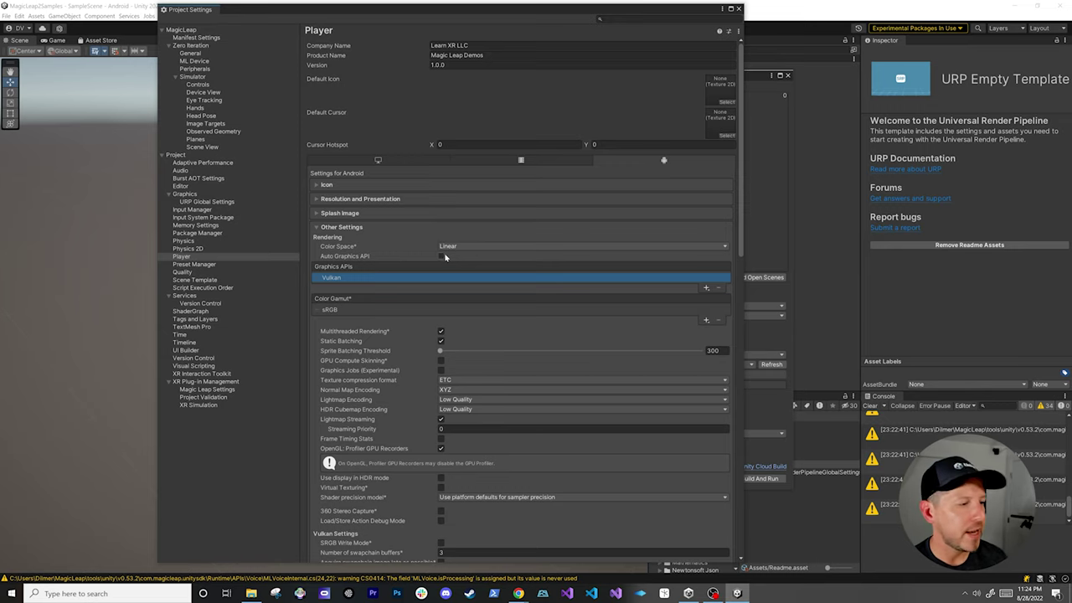
Set the Android player's minimum API level to Android 10.0 (API level 29) and its scripting backend to IL2CPP.
scroll(445, 257, down, 5)
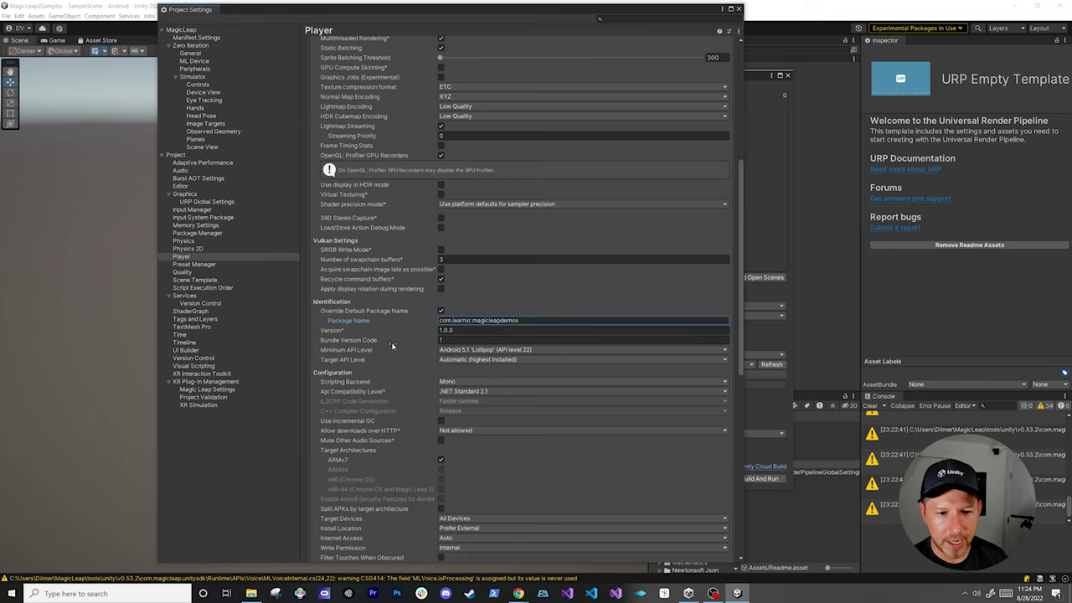
click(465, 350)
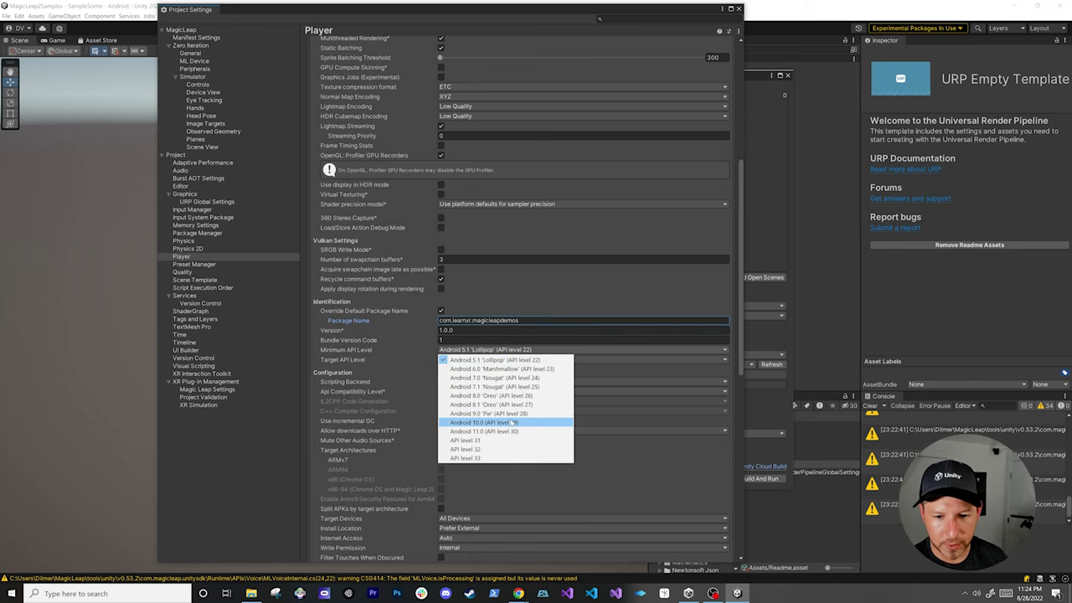
click(511, 422)
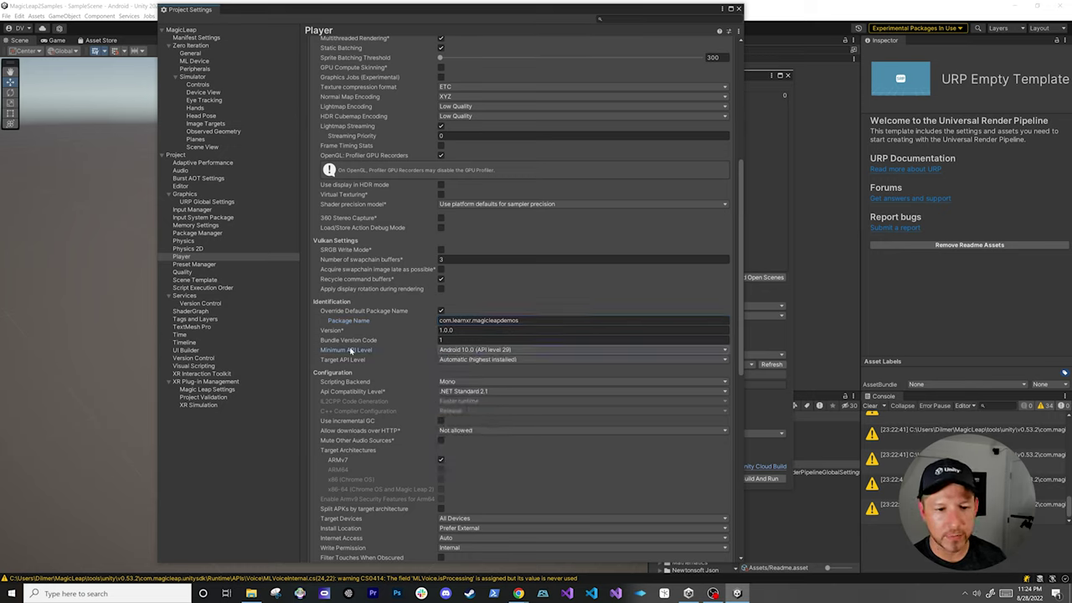
scroll(390, 347, down, 2)
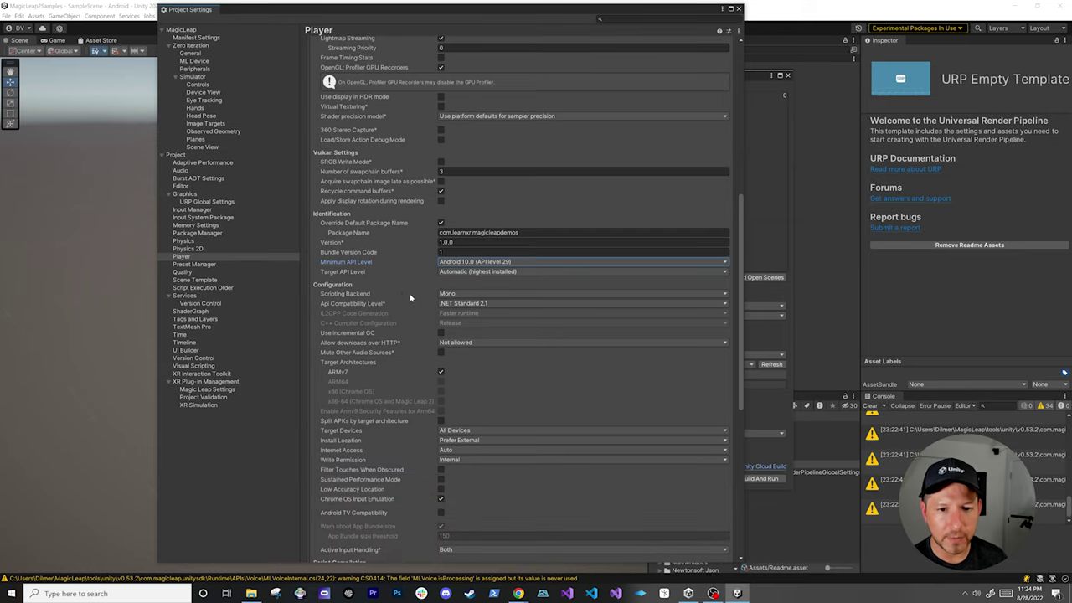
click(473, 295)
click(467, 314)
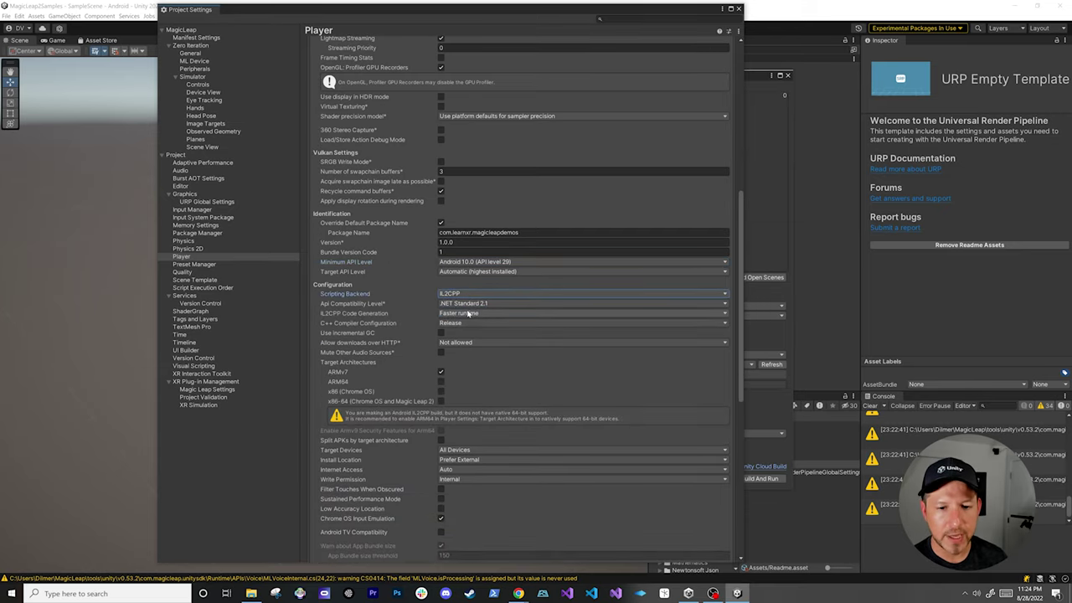
Disable the ARMv7 target architecture and enable x86-64 (Chrome OS and Magic Leap 2).
scroll(400, 348, down, 2)
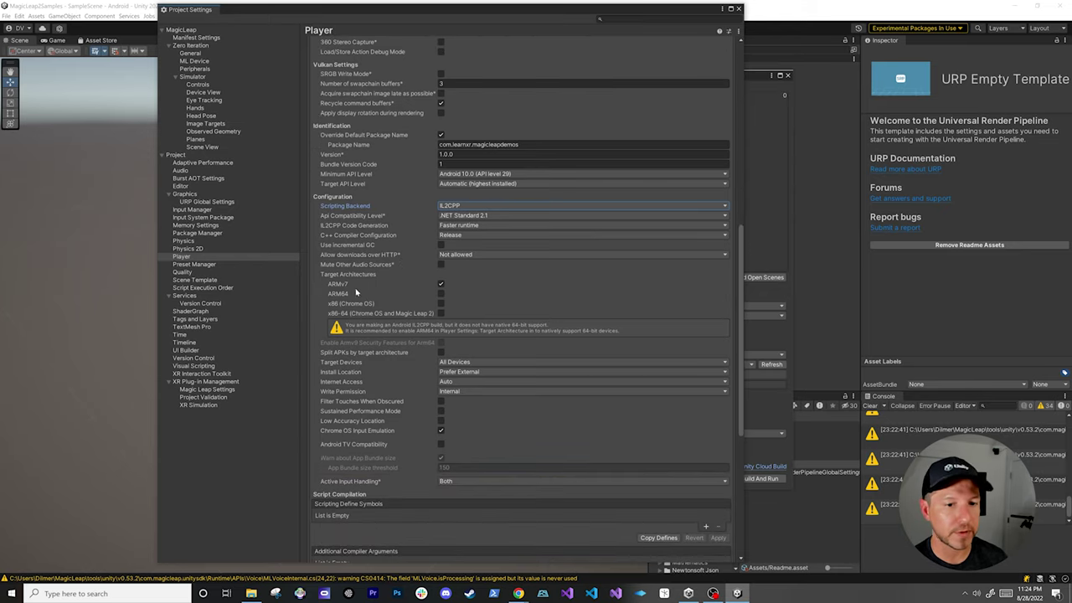
click(441, 285)
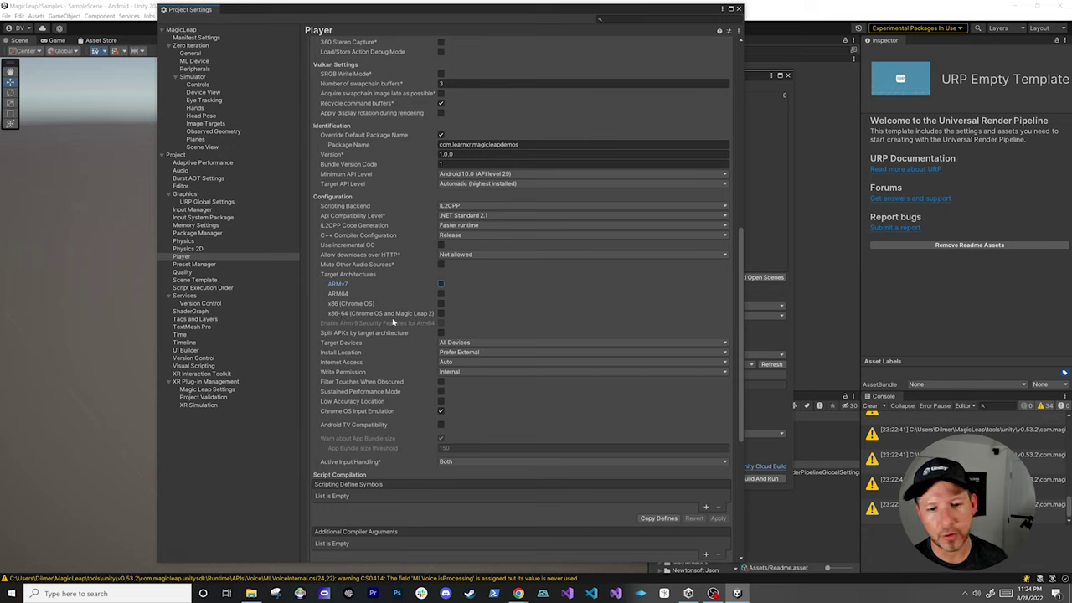
click(441, 313)
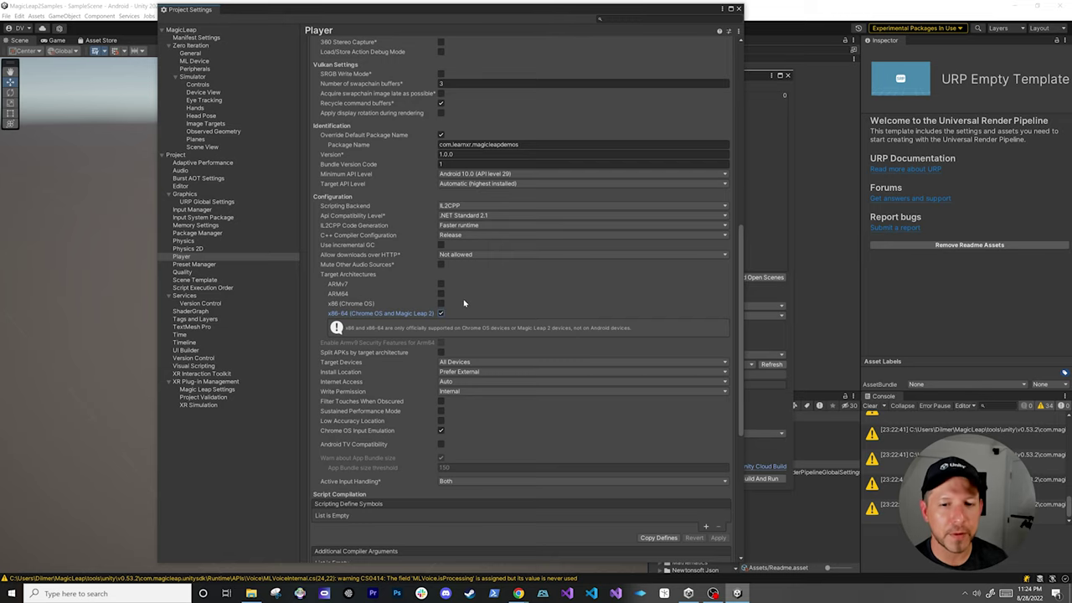
Enable Custom Main Manifest in the Android player's Publishing Settings.
scroll(461, 296, down, 8)
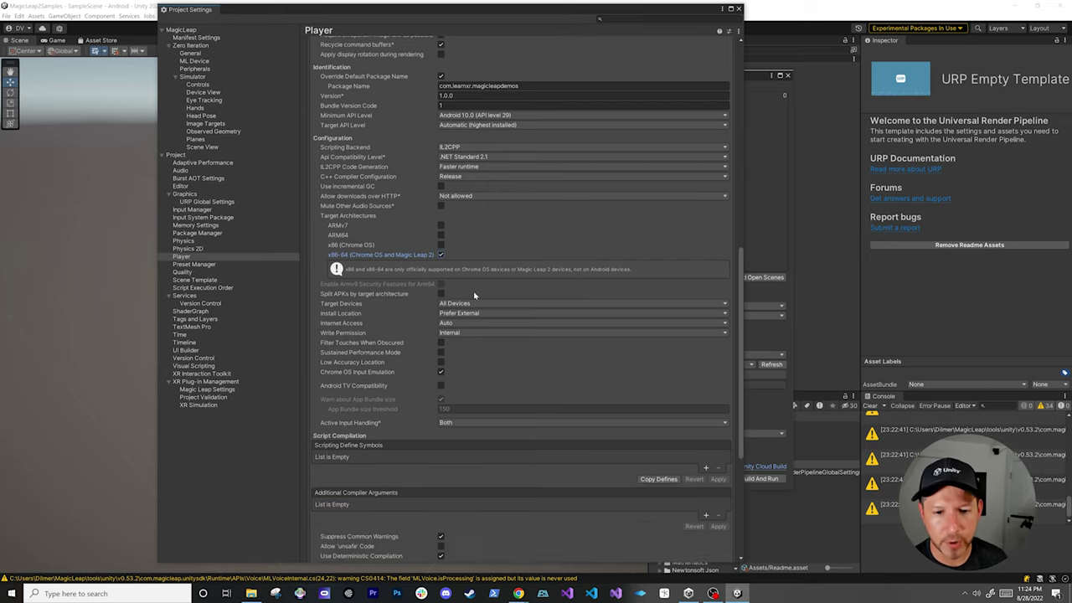
click(347, 545)
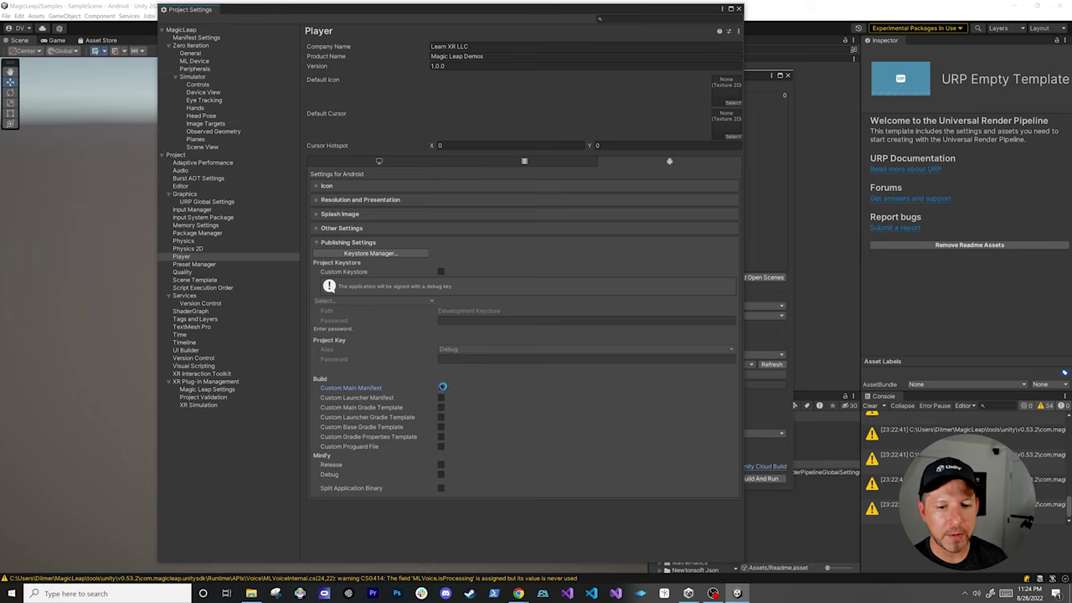
click(441, 389)
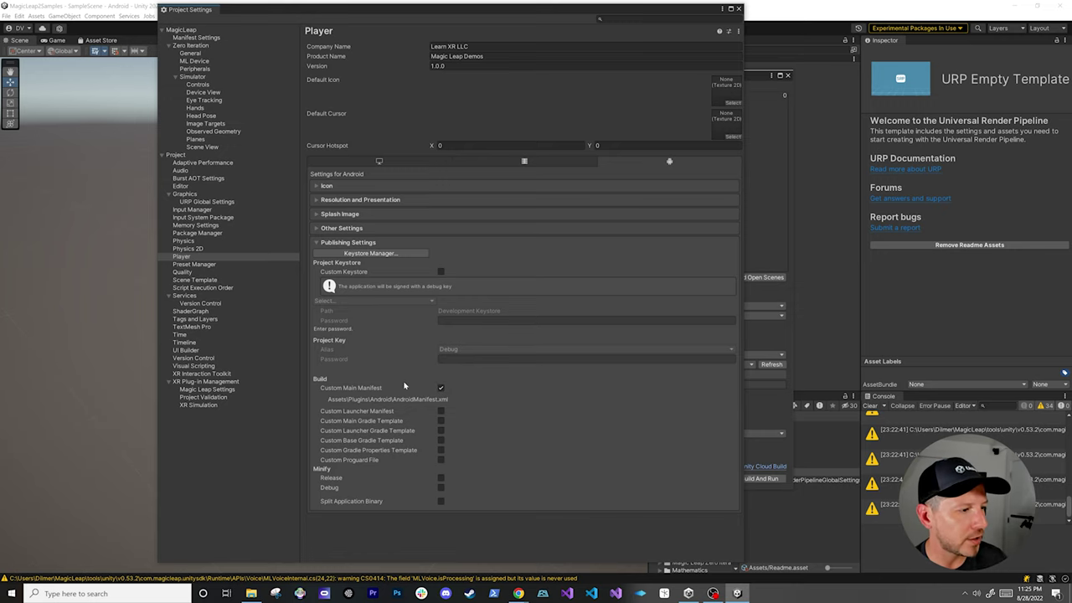
In Magic Leap's Manifest Settings, enable the dangerous permissions CAMERA, RECORD_AUDIO, EYE_TRACKING, PUPIL_SIZE, VOICE_INPUT and SPATIAL_MAPPING.
click(198, 38)
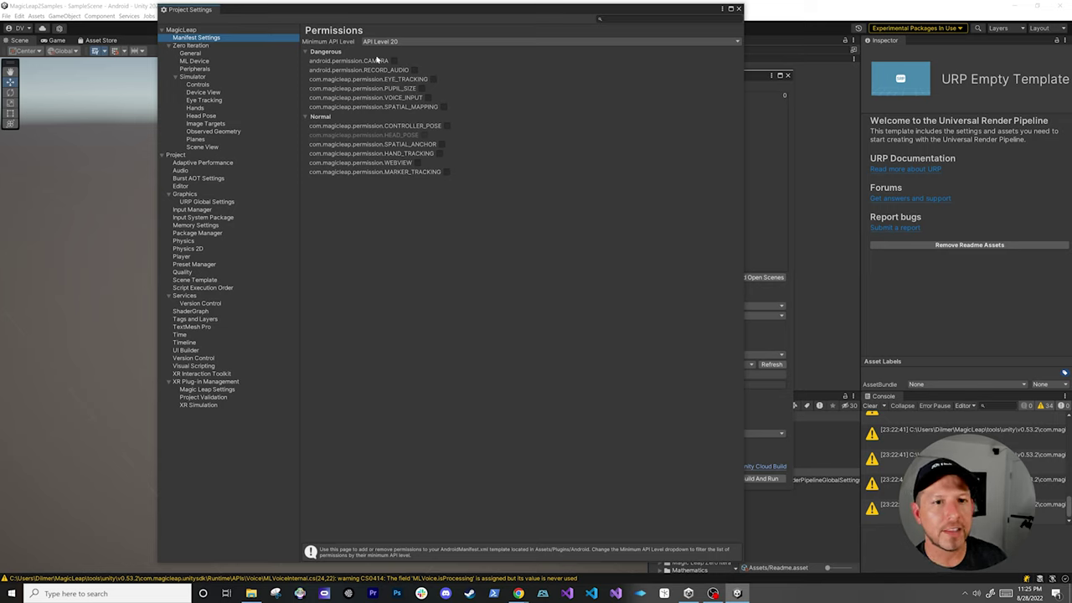
mouse_move(456, 156)
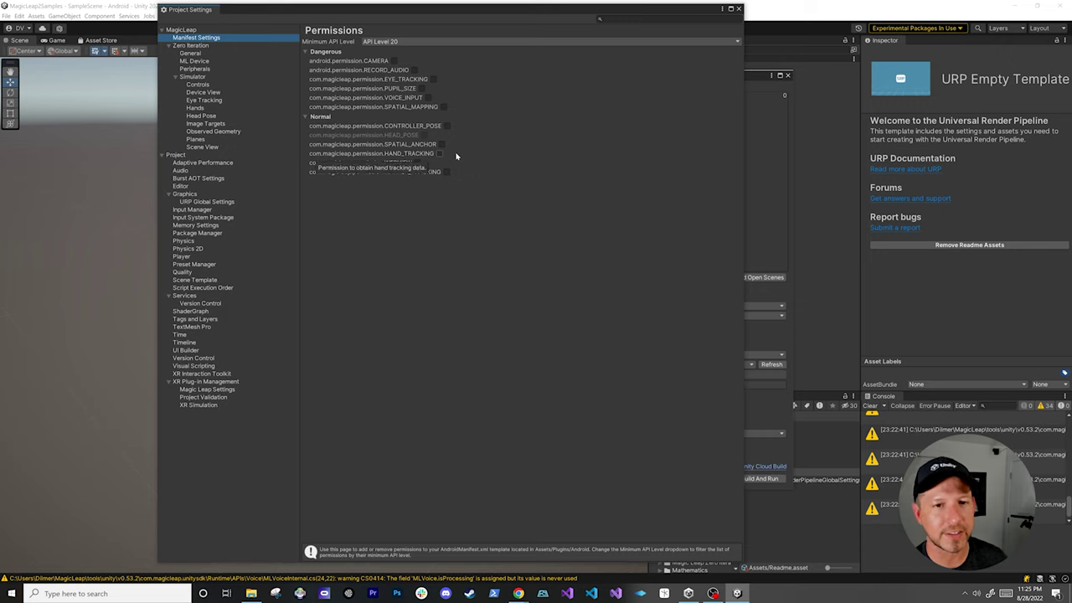
click(393, 61)
click(414, 71)
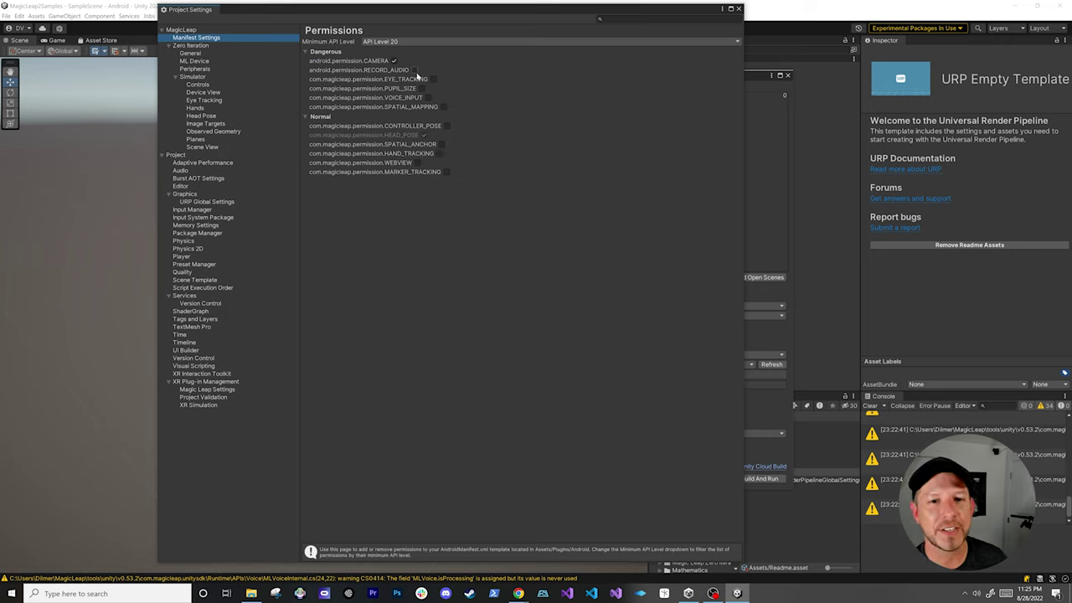
click(433, 79)
click(421, 88)
click(427, 98)
click(443, 106)
Enable the normal permissions CONTROLLER_POSE, SPATIAL_ANCHOR, HAND_TRACKING, WEBVIEW and MARKER_TRACKING, and close the Project Settings and Build Settings windows.
click(446, 125)
click(441, 144)
click(439, 153)
click(412, 163)
click(446, 172)
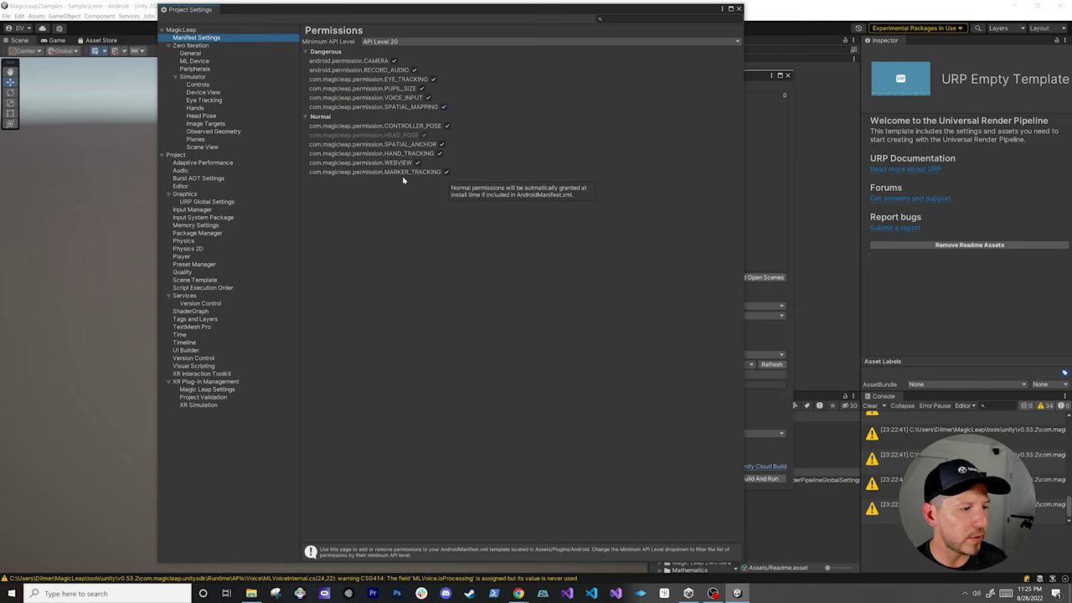
click(738, 8)
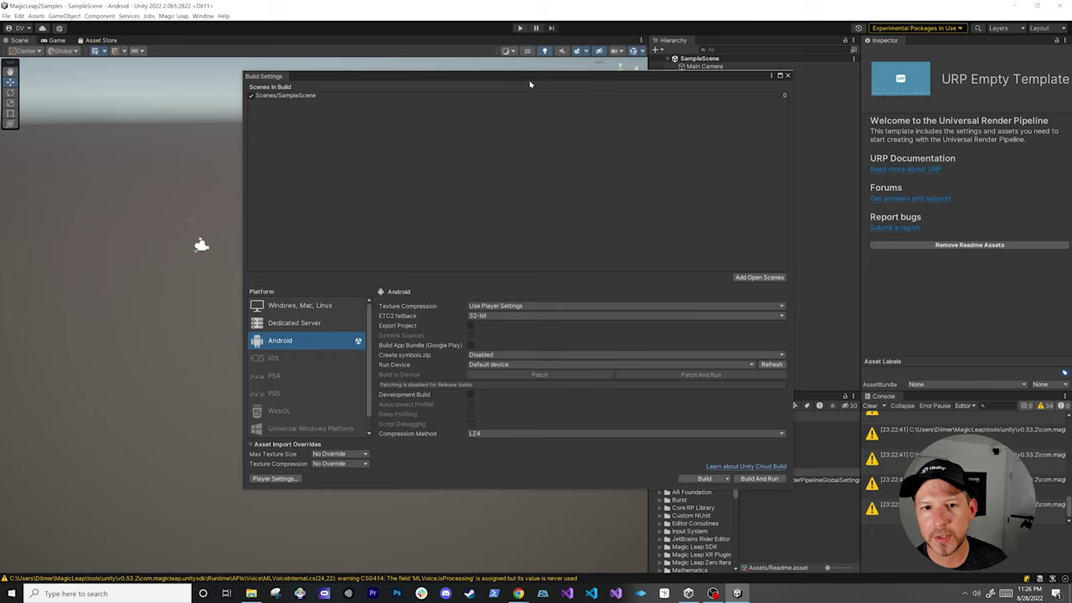
click(786, 76)
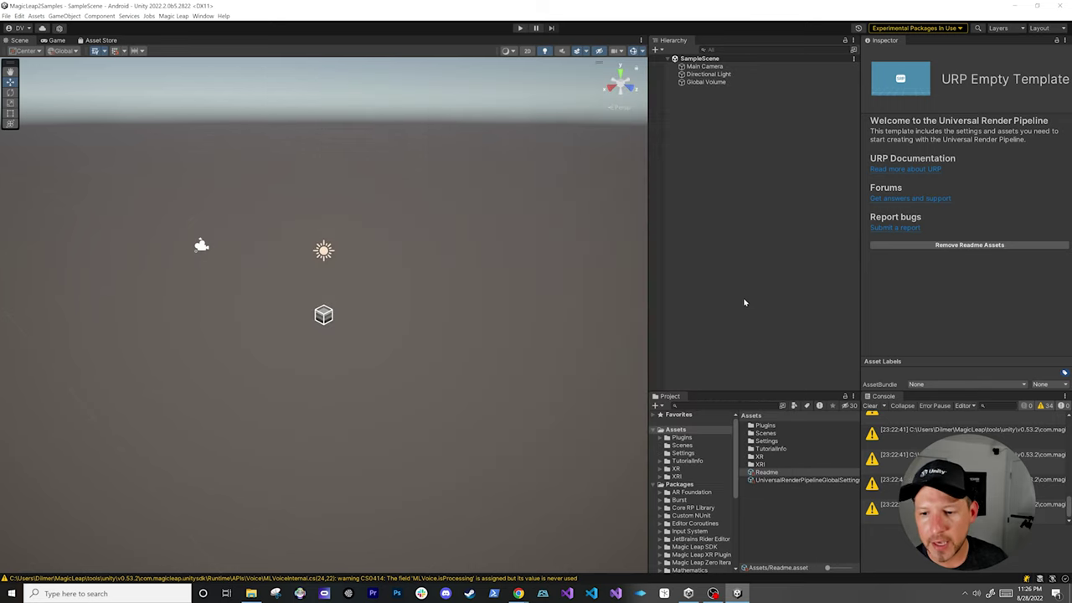
Delete the TutorialInfo folder, Readme and UniversalRenderPipelineGlobalSettings from Assets, and empty the Settings folder.
click(767, 449)
key(Delete)
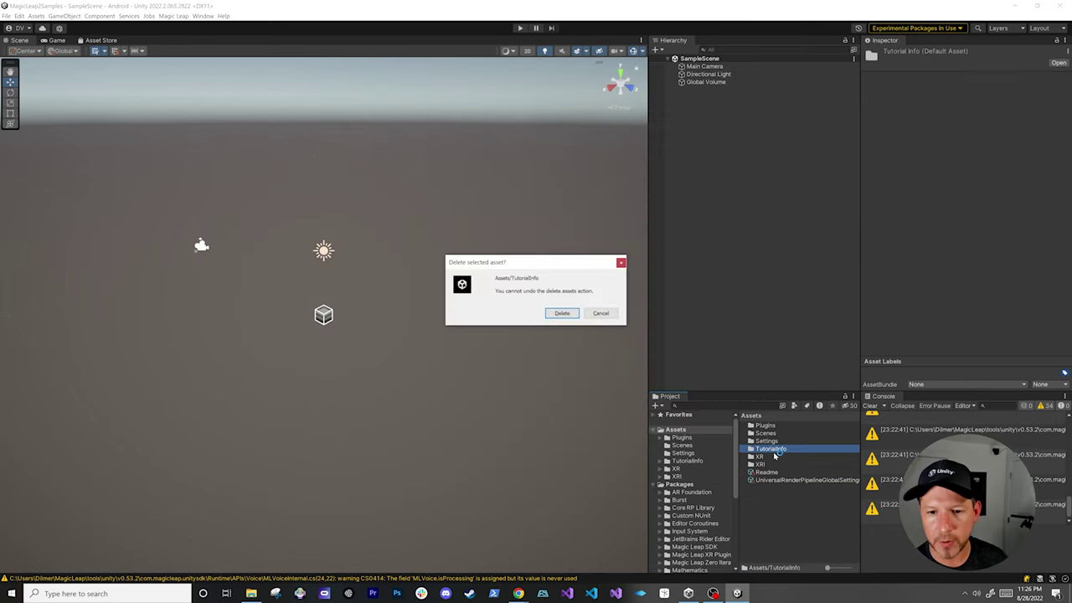
key(Return)
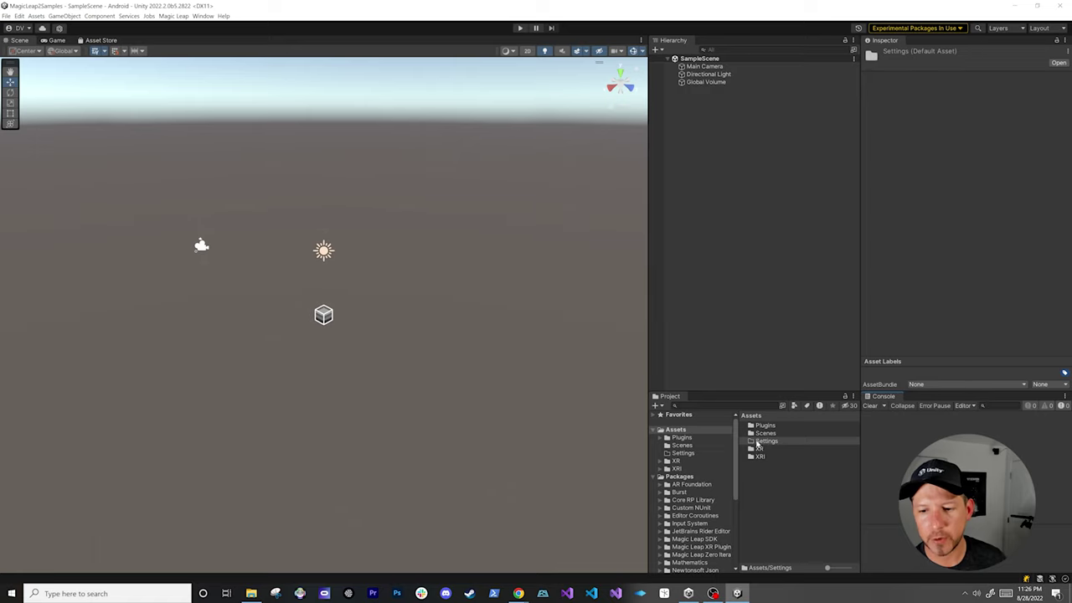
Create a URP Asset (with Universal Renderer) named URP_Pipeline in the Settings folder.
double_click(757, 441)
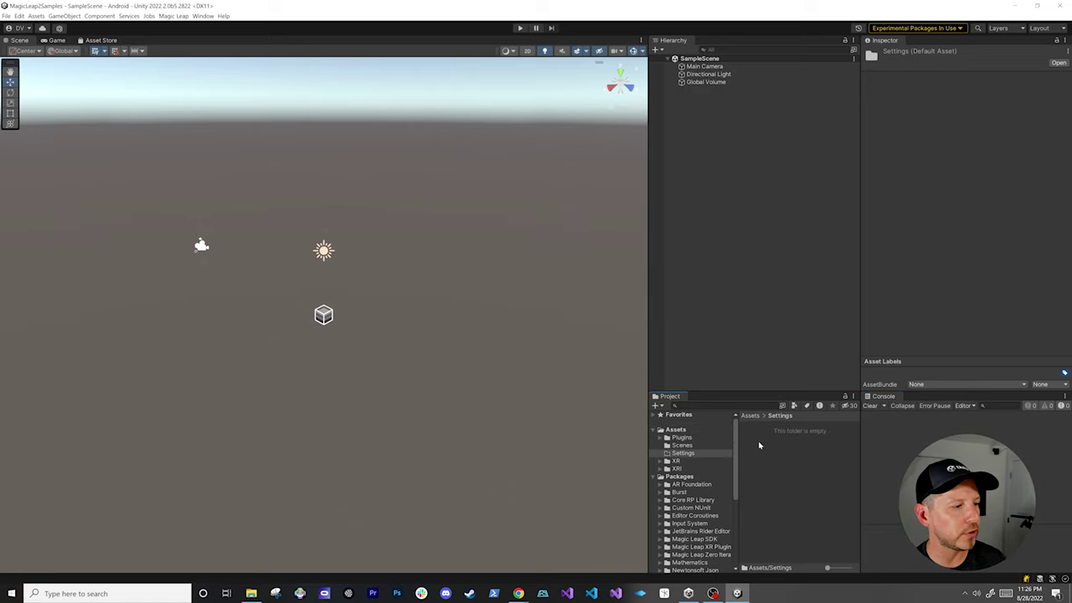
right_click(767, 449)
mouse_move(888, 231)
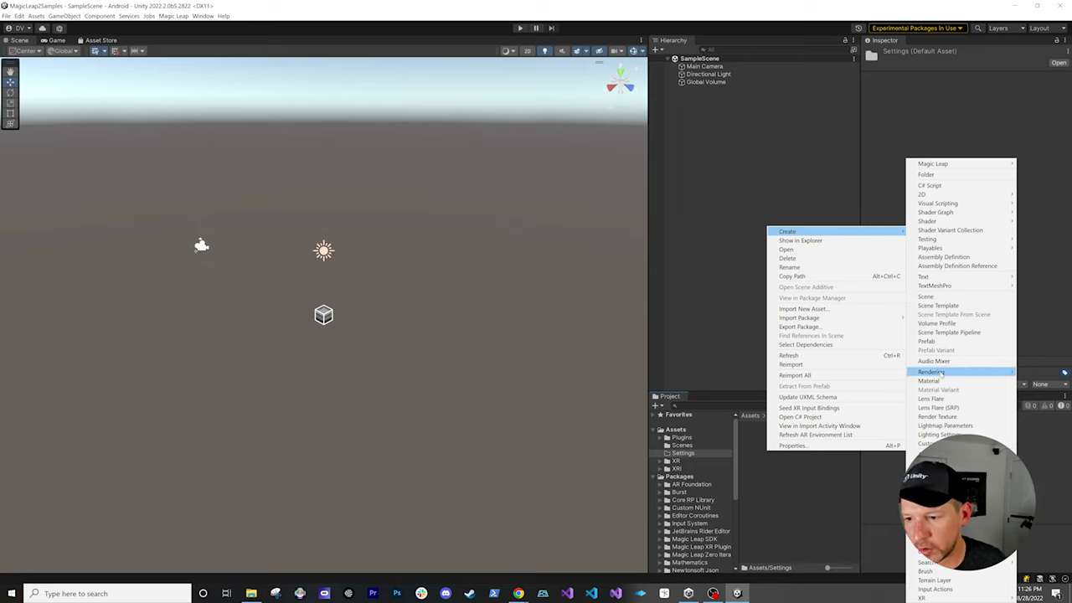
mouse_move(940, 373)
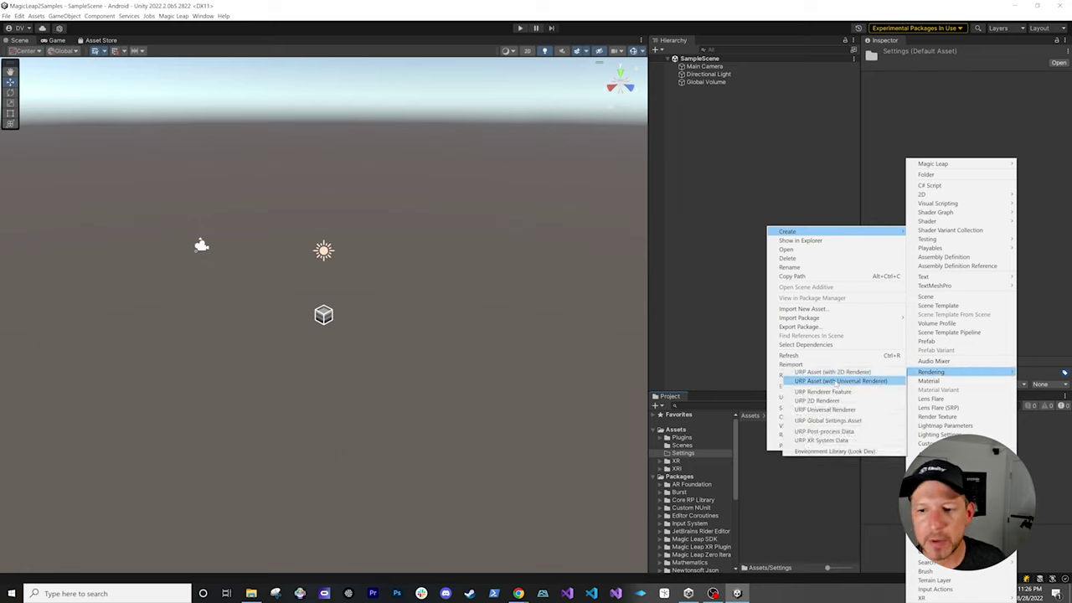
click(836, 383)
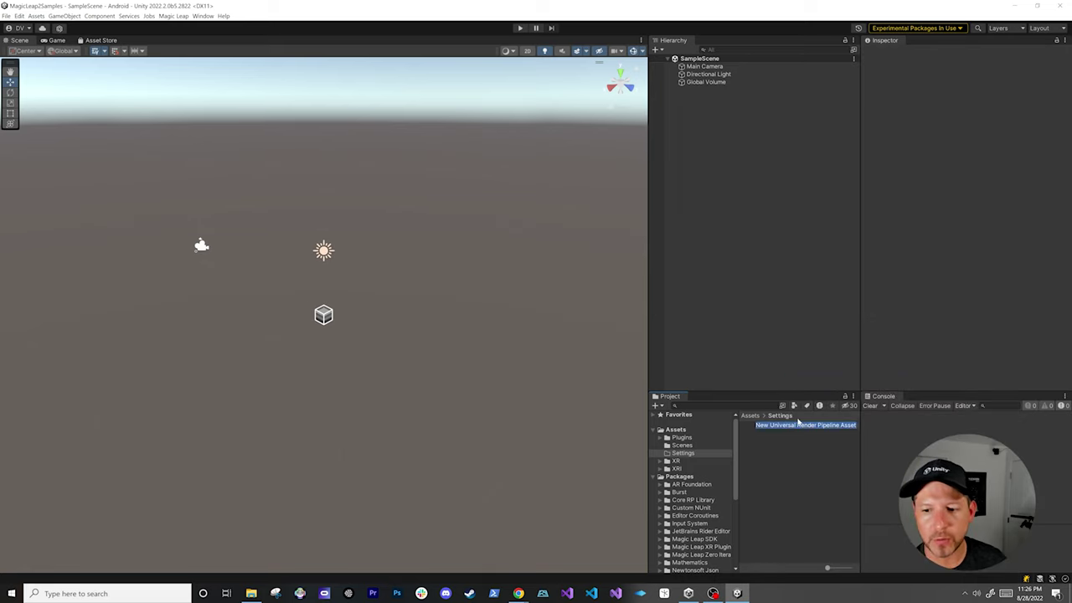
text(URP)
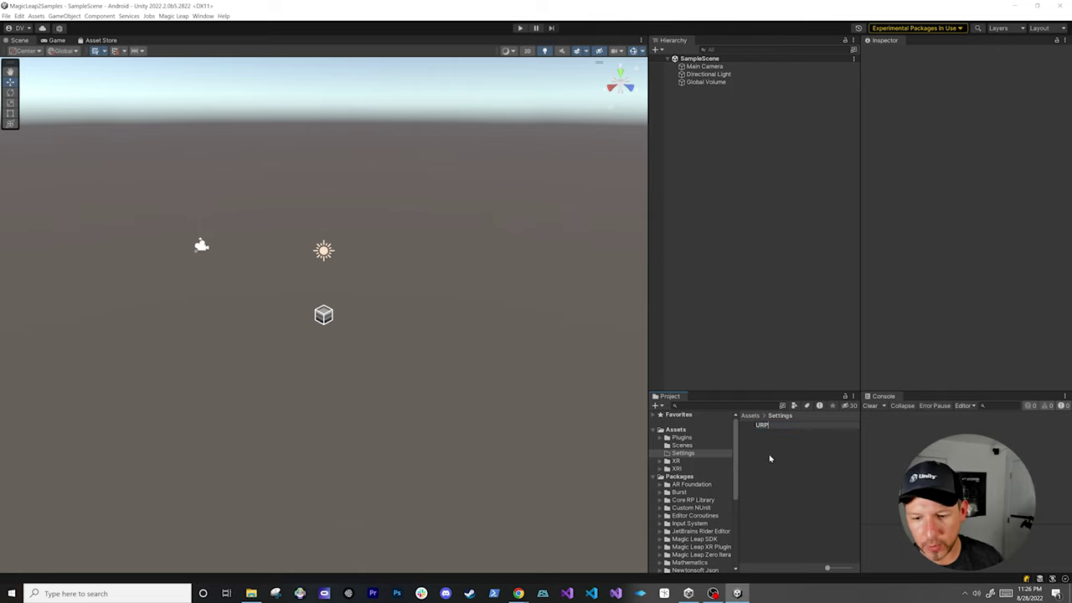
text(_Pipline)
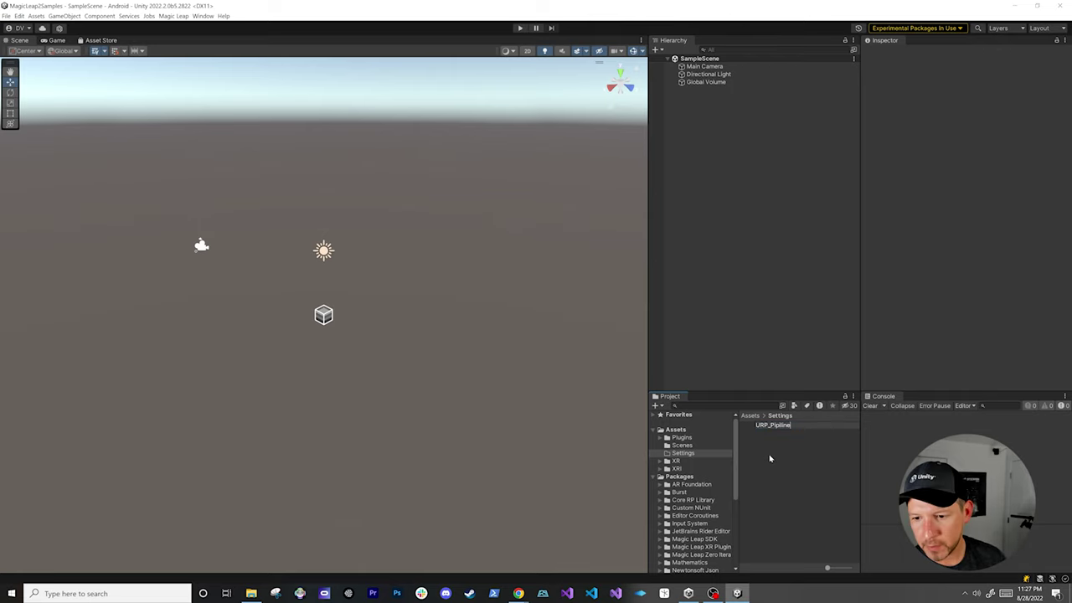
key(BackSpace)
key(BackSpace)
key(BackSpace)
key(BackSpace)
text(eline)
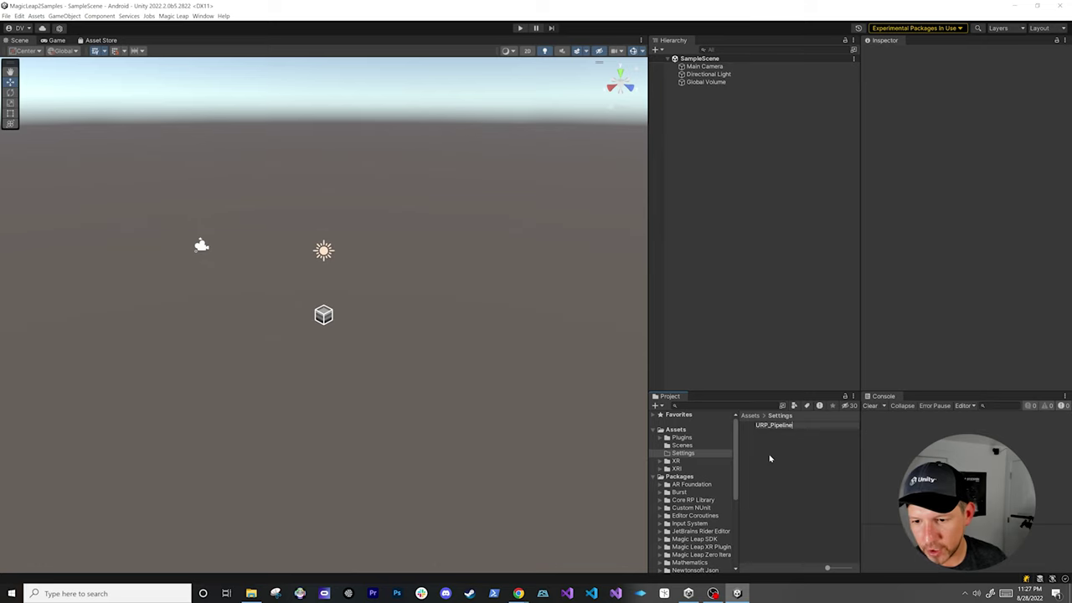
key(Return)
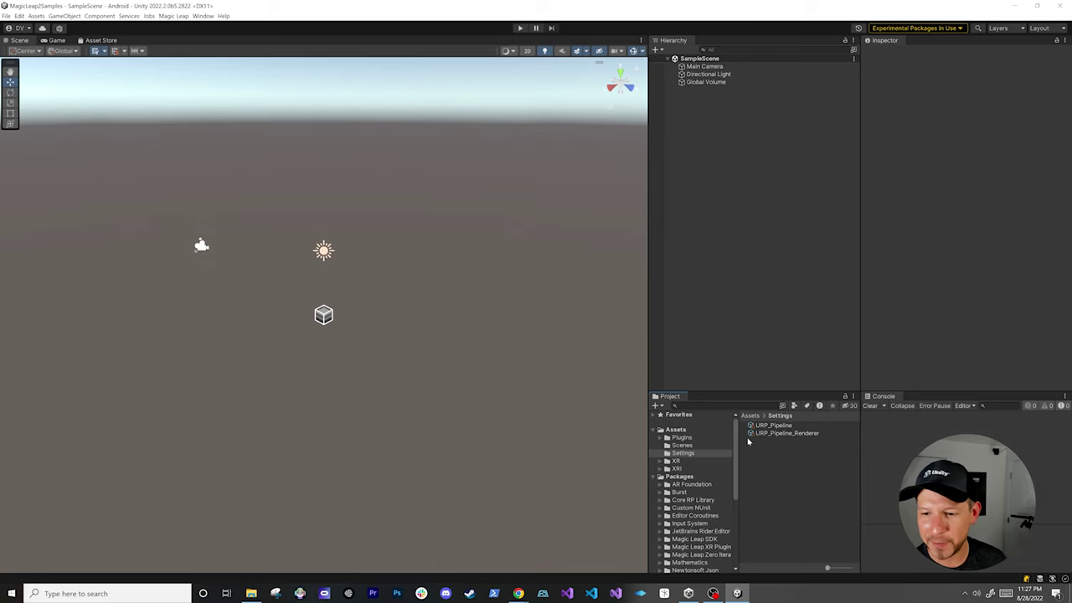
Disable HDR in the Quality settings of the URP_Pipeline asset.
click(778, 427)
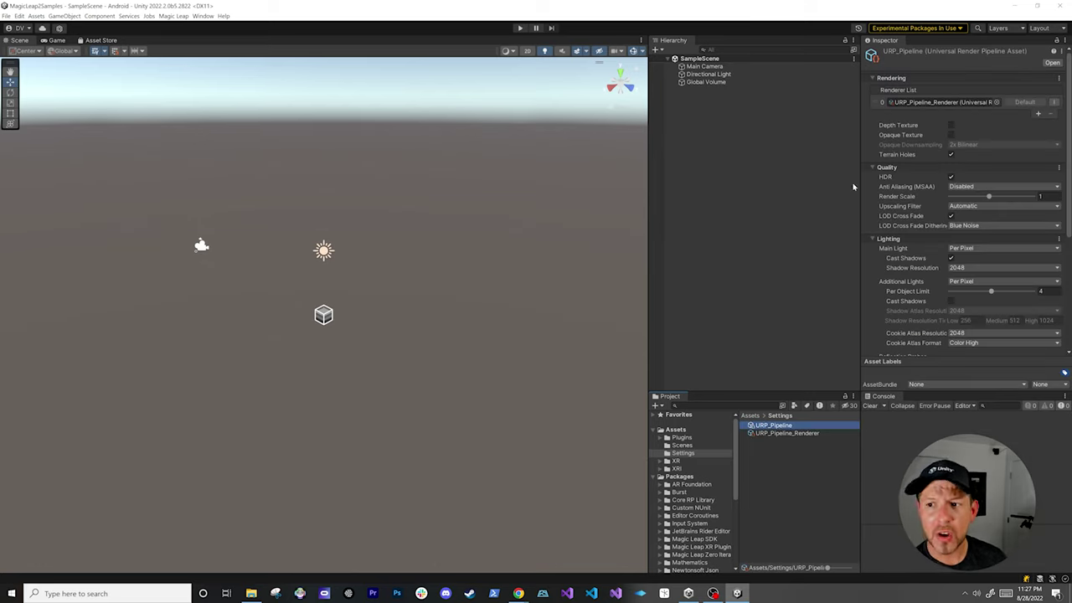
scroll(975, 176, down, 1)
scroll(951, 239, down, 3)
scroll(942, 251, up, 5)
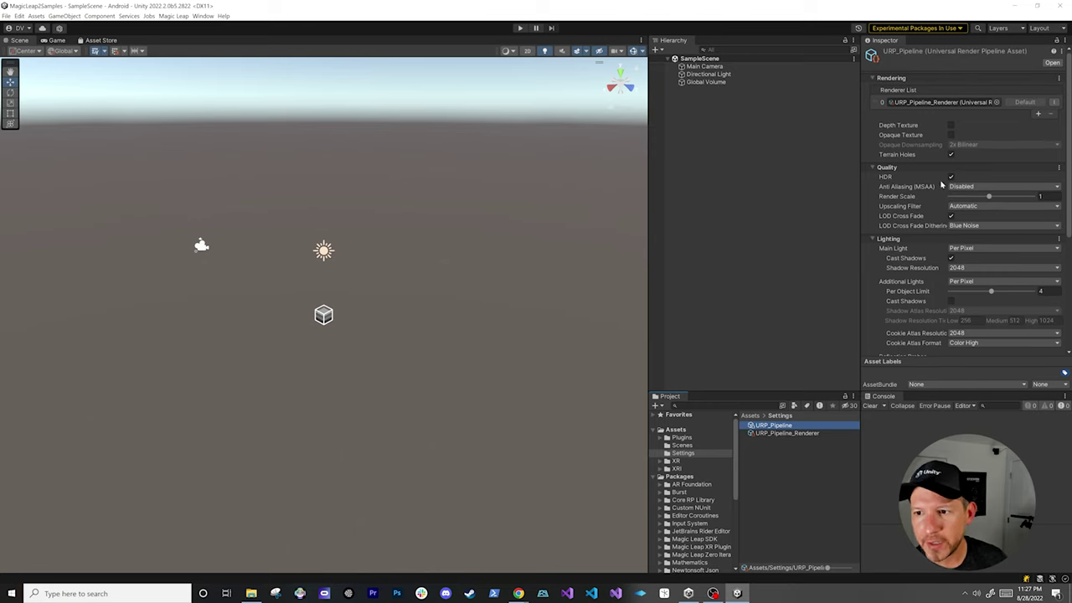
click(950, 177)
In the URP_Pipeline asset's Shadows settings, set Last Border to 5 and Max Distance to 1.
scroll(913, 243, down, 4)
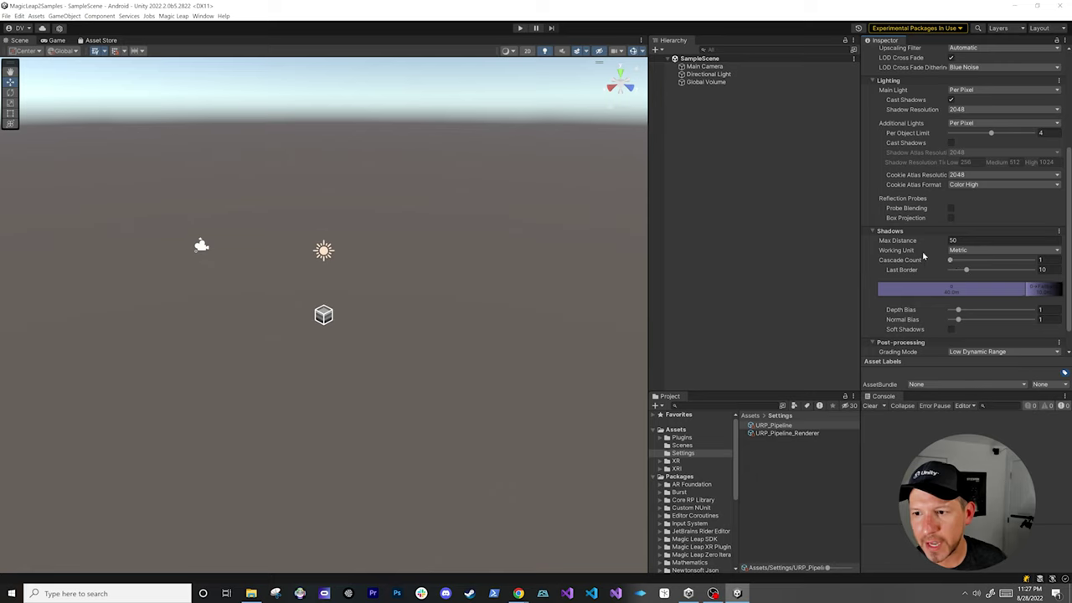
click(1043, 269)
text(5)
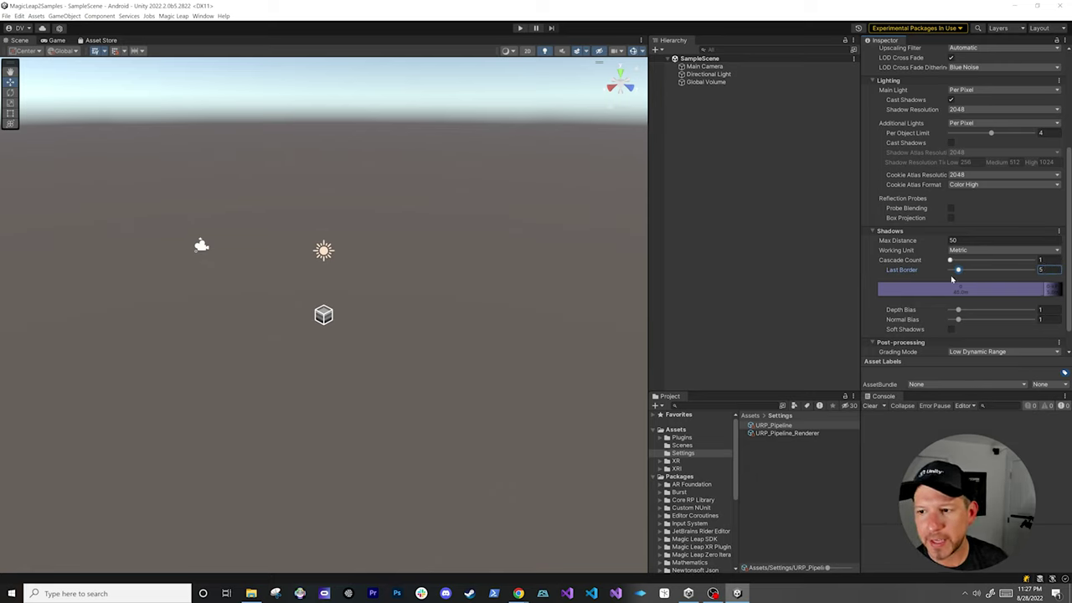
click(963, 241)
double_click(963, 241)
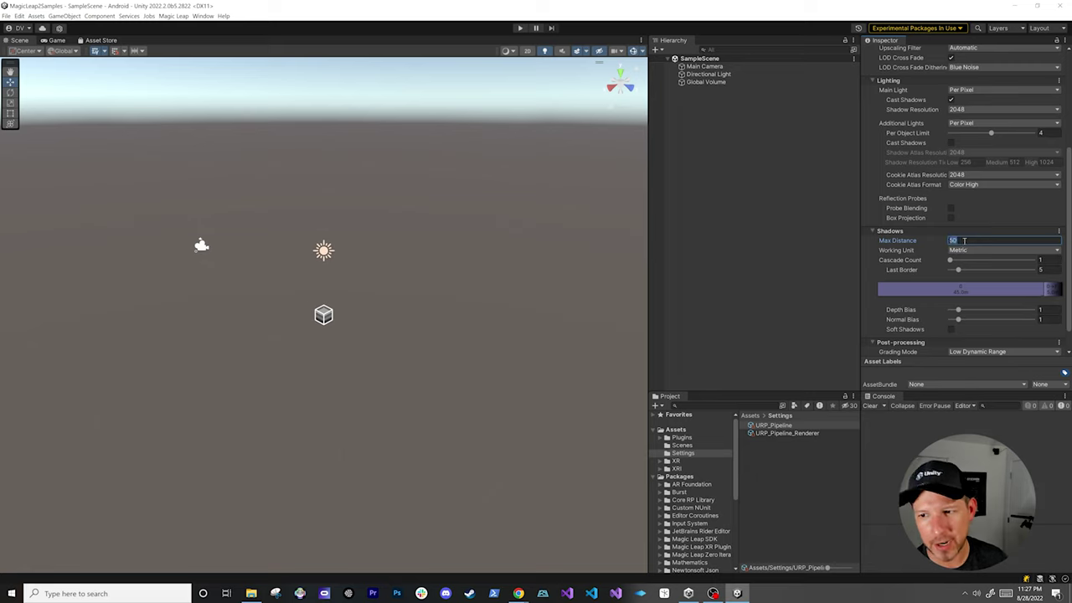
text(1)
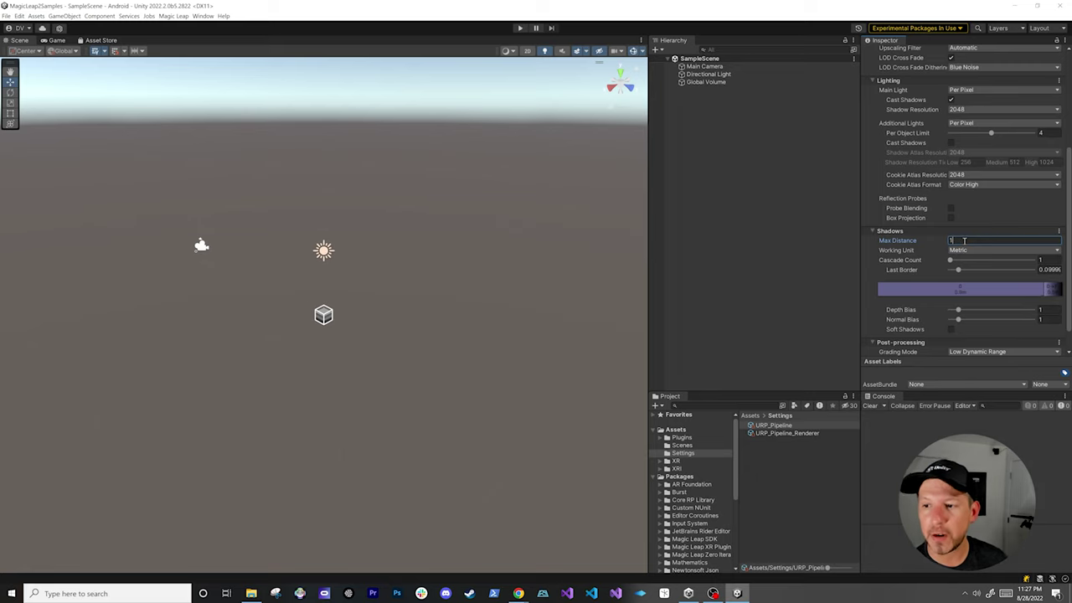
scroll(963, 247, down, 1)
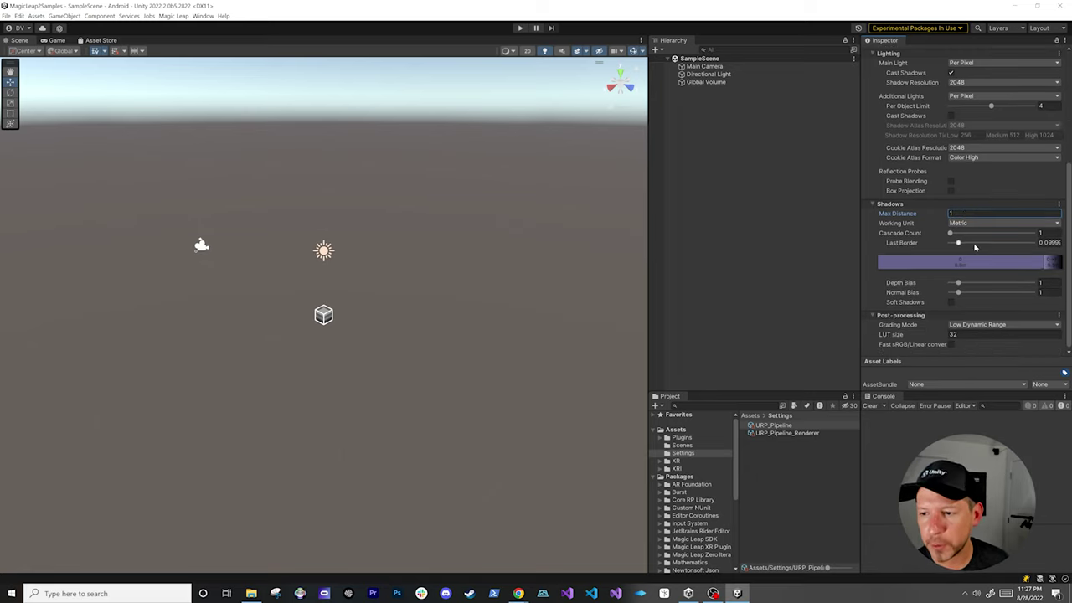
scroll(957, 243, up, 5)
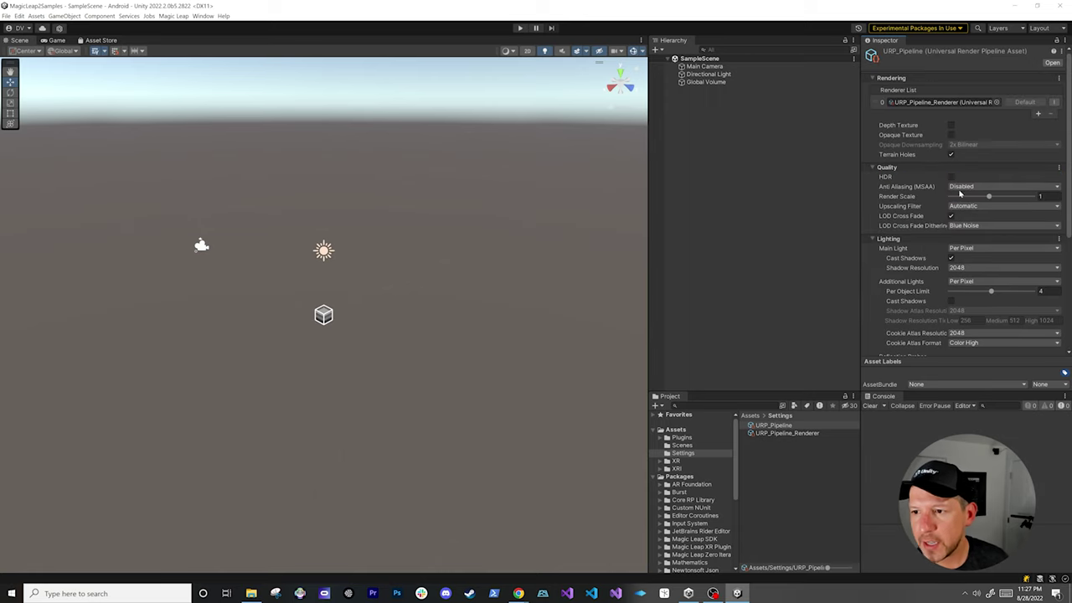
Assign URP_Pipeline as the Scriptable Render Pipeline asset in the project's Graphics settings and accept the render pipeline change.
click(6, 15)
click(34, 111)
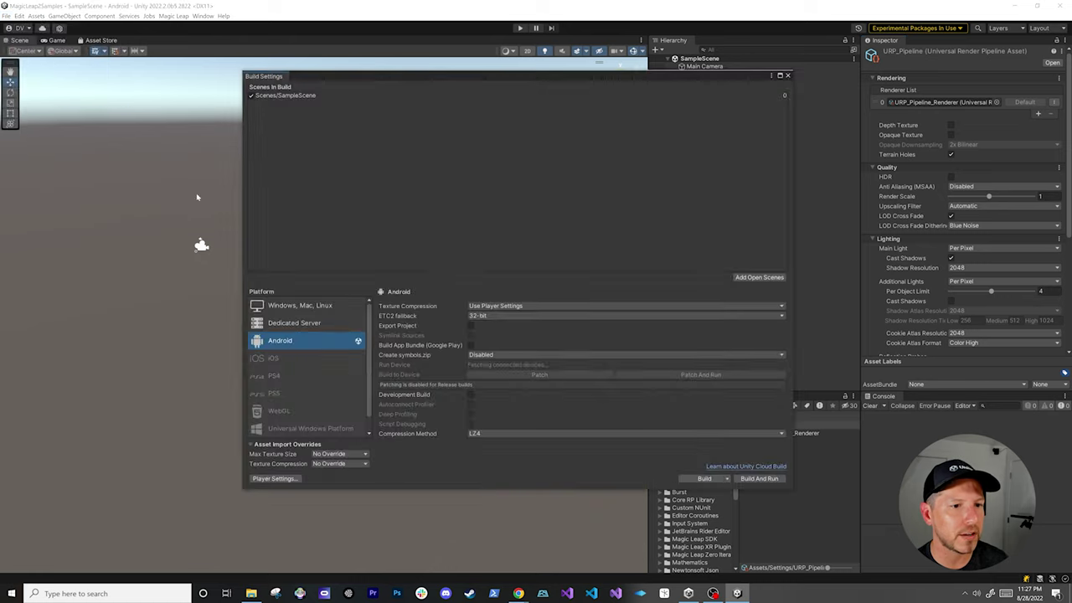
click(289, 478)
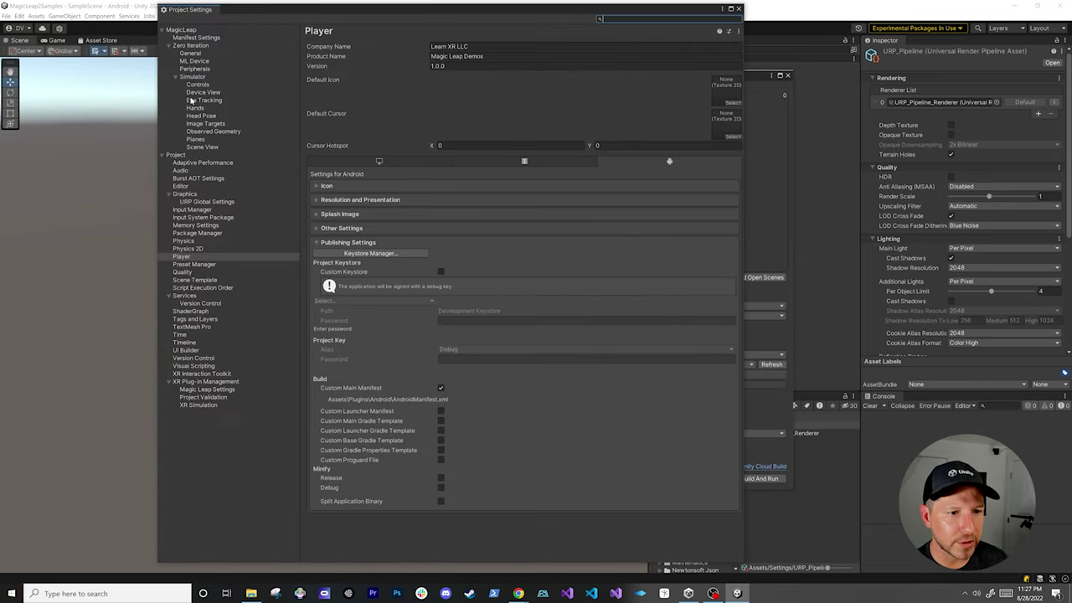
click(186, 195)
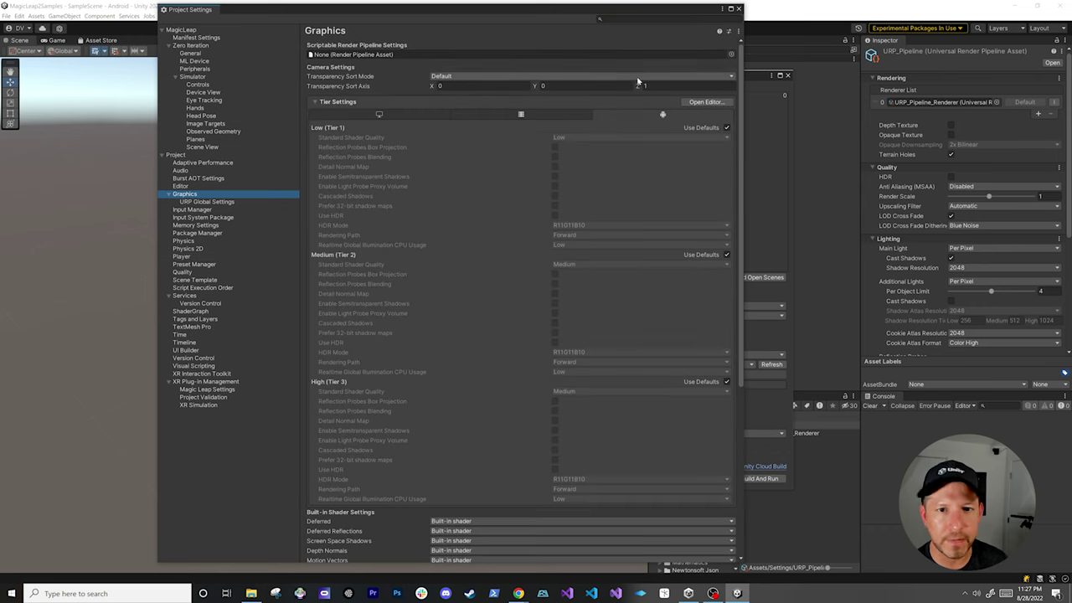
click(731, 55)
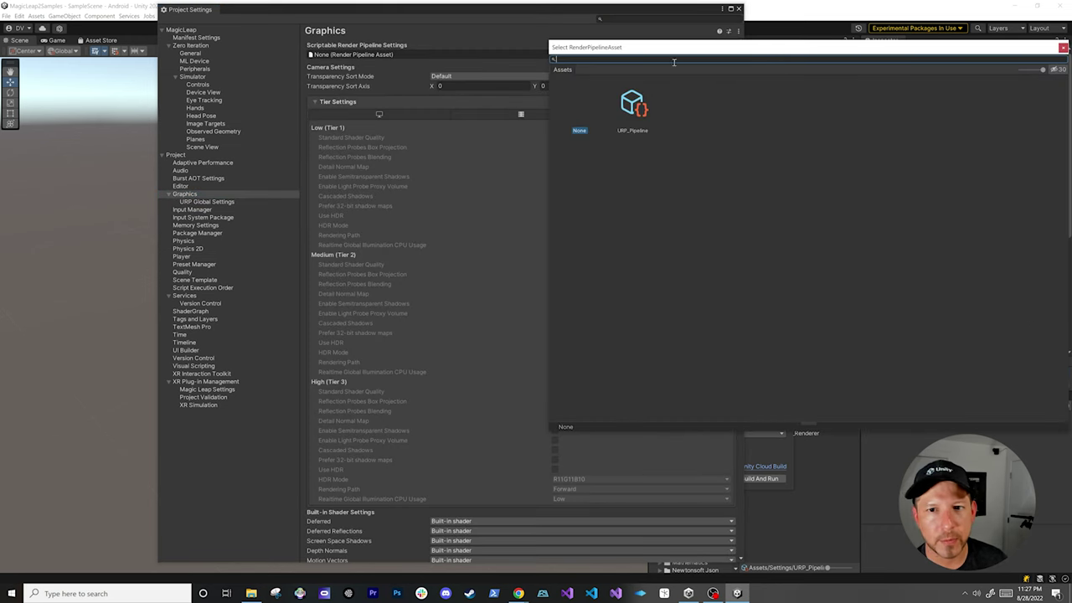
click(636, 109)
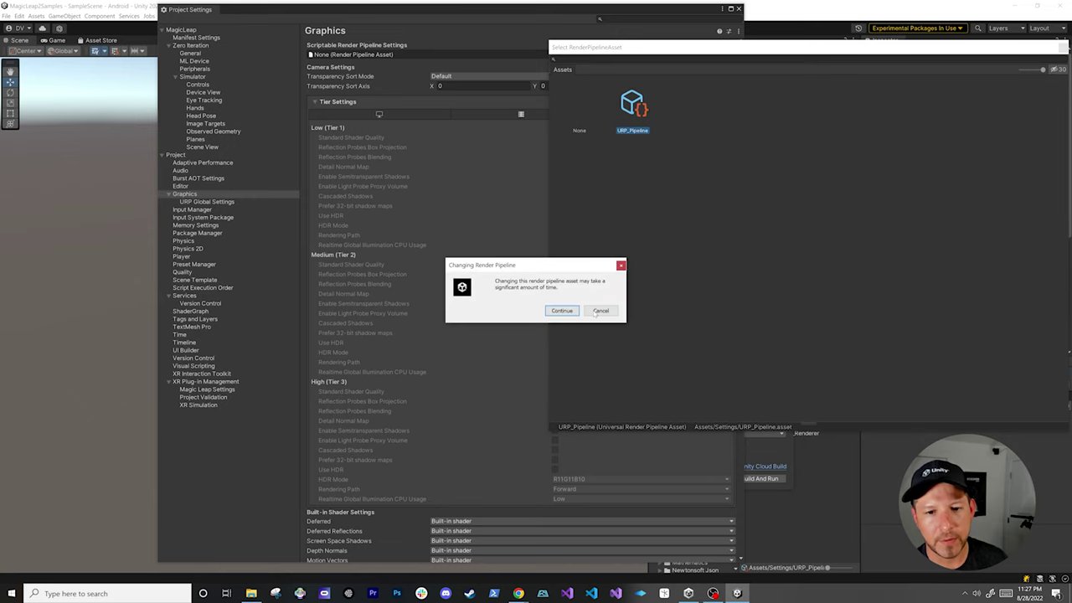
click(561, 310)
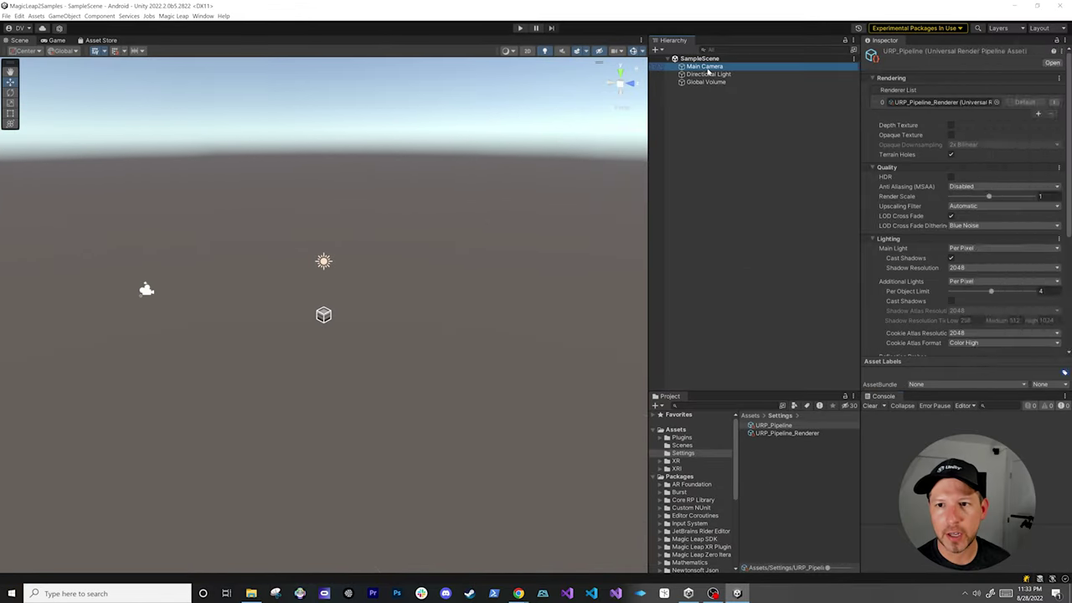
Delete the default Main Camera from the scene and rename the SampleScene asset in the Scenes folder as Hello.
key(Delete)
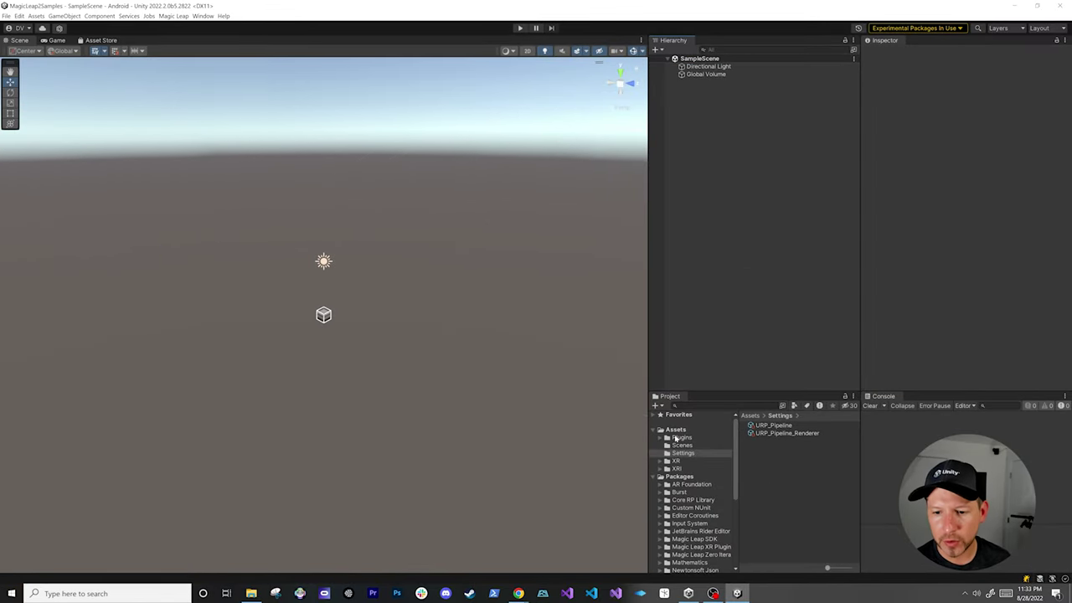
click(680, 444)
click(758, 425)
click(771, 425)
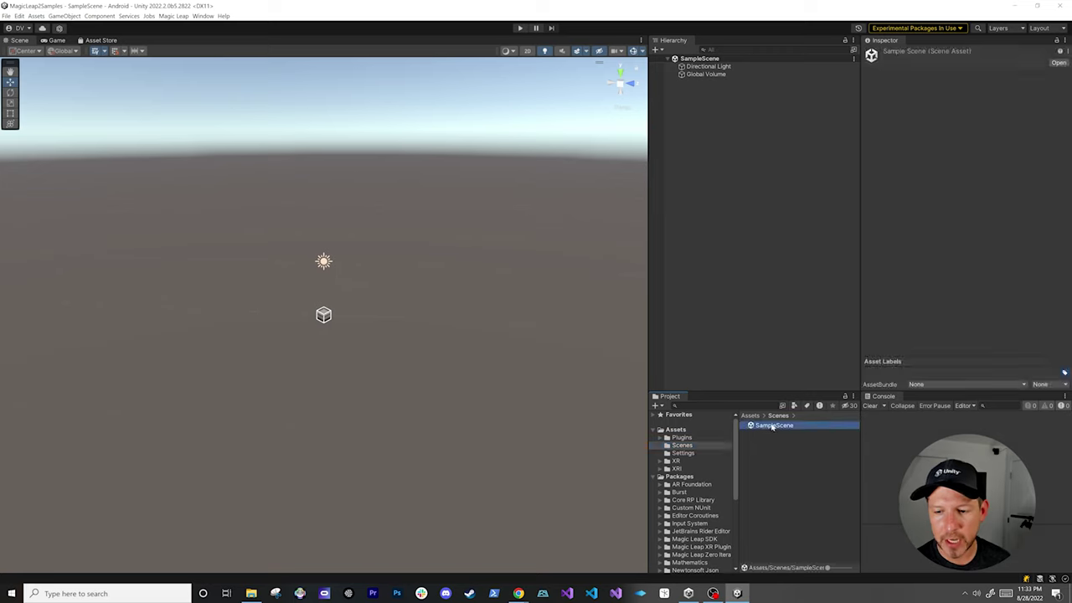
text(Hello)
key(Return)
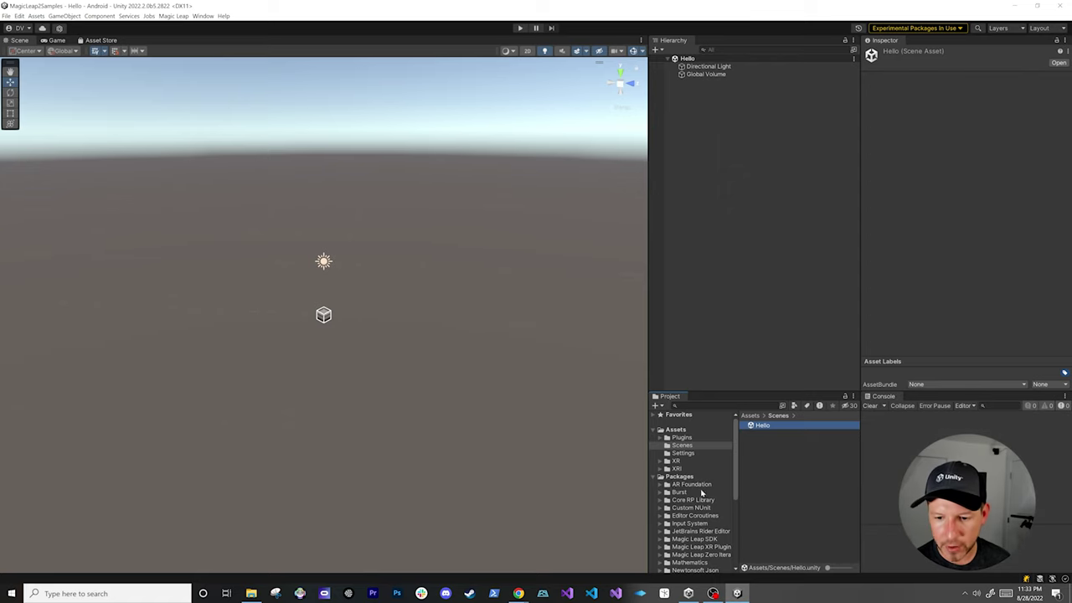
Add the Main Camera prefab from the Magic Leap SDK's Runtime/Tools/Prefabs folder to the Hello scene and save the scene.
scroll(702, 493, down, 3)
click(706, 452)
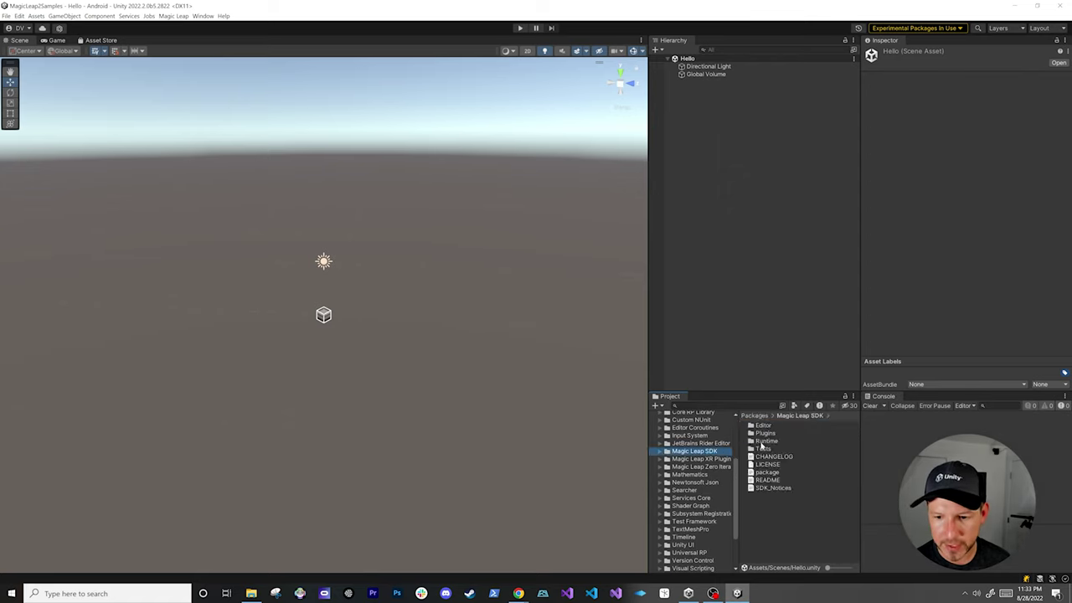
double_click(762, 441)
double_click(769, 457)
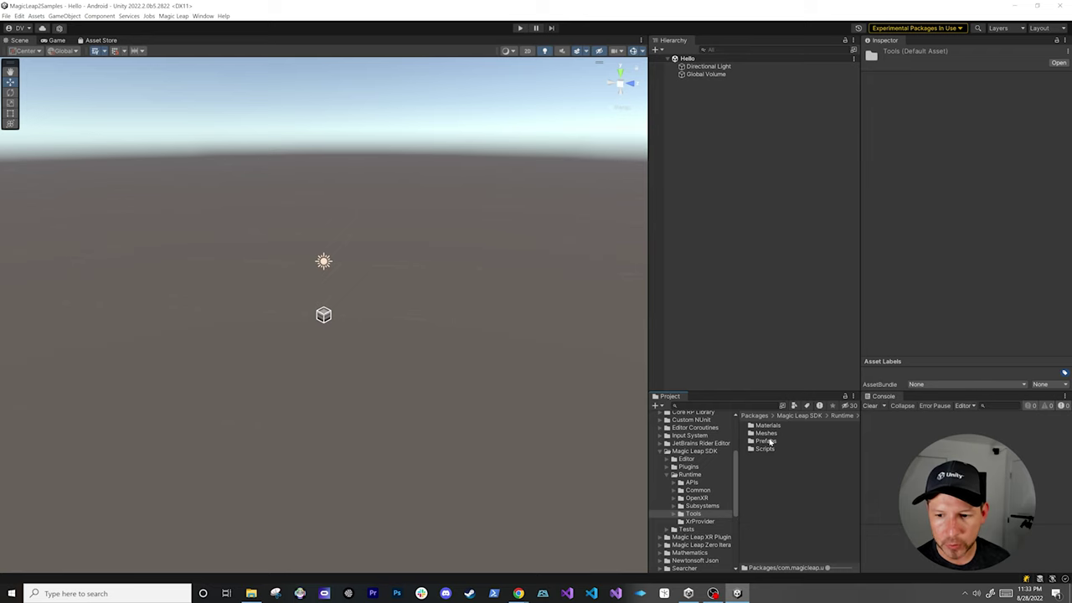
double_click(770, 441)
click(771, 441)
drag(774, 444, 726, 91)
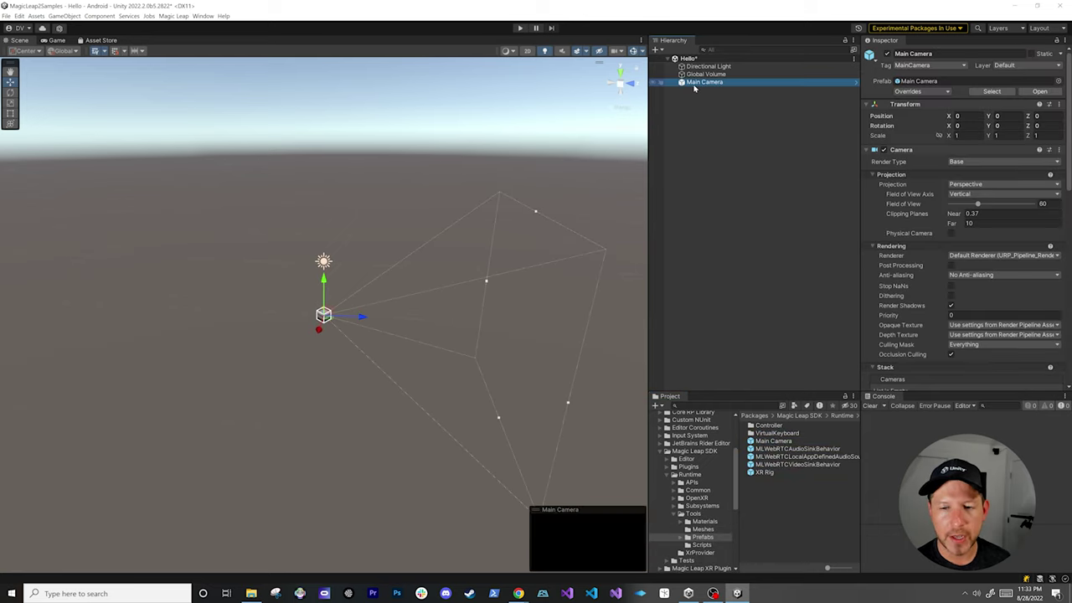
scroll(919, 210, down, 3)
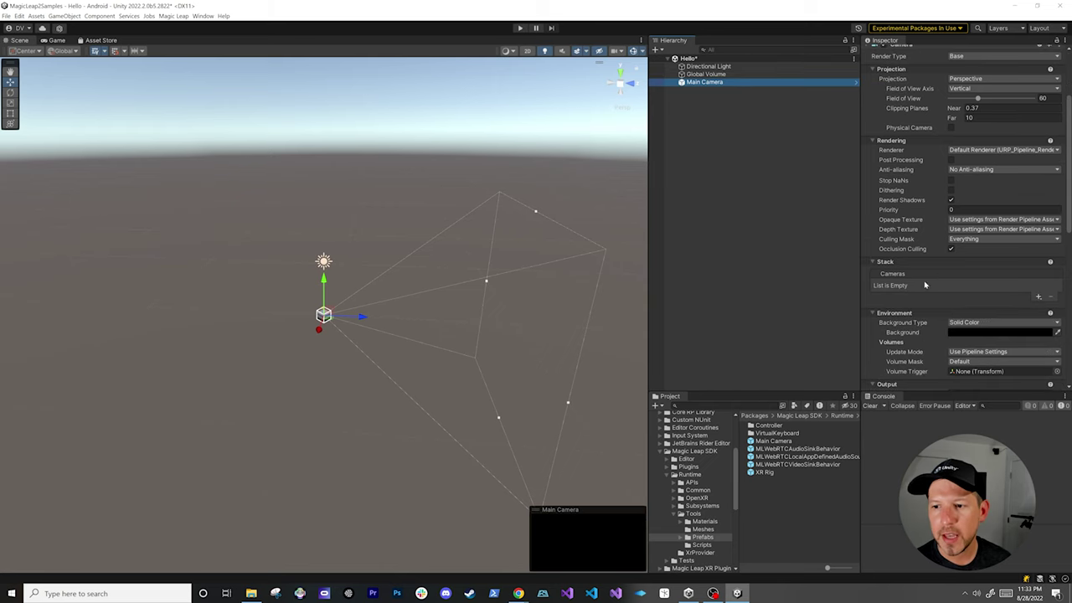
scroll(975, 237, down, 3)
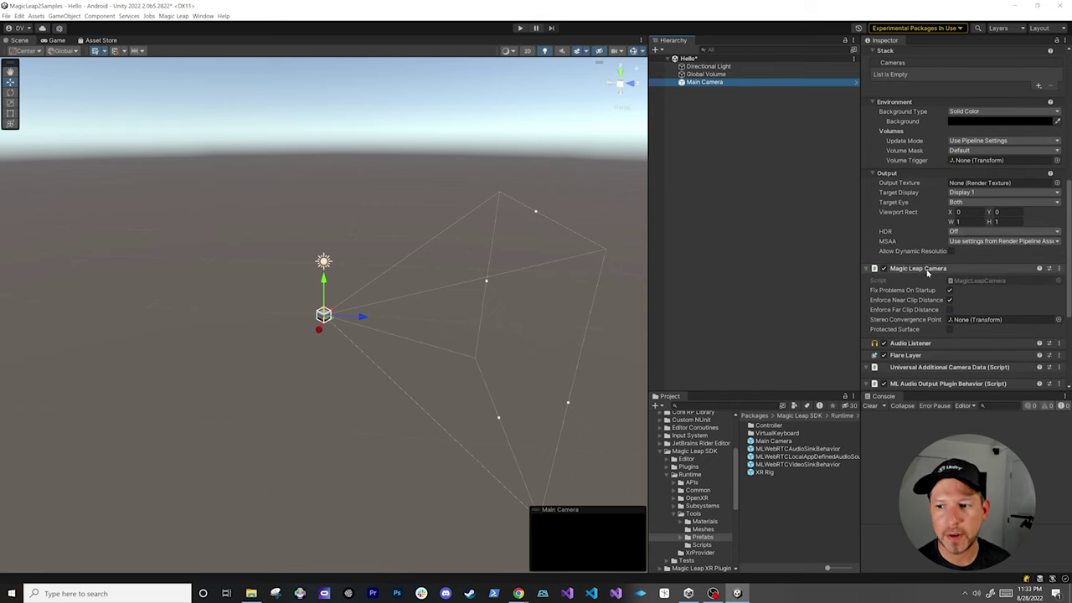
scroll(929, 277, down, 2)
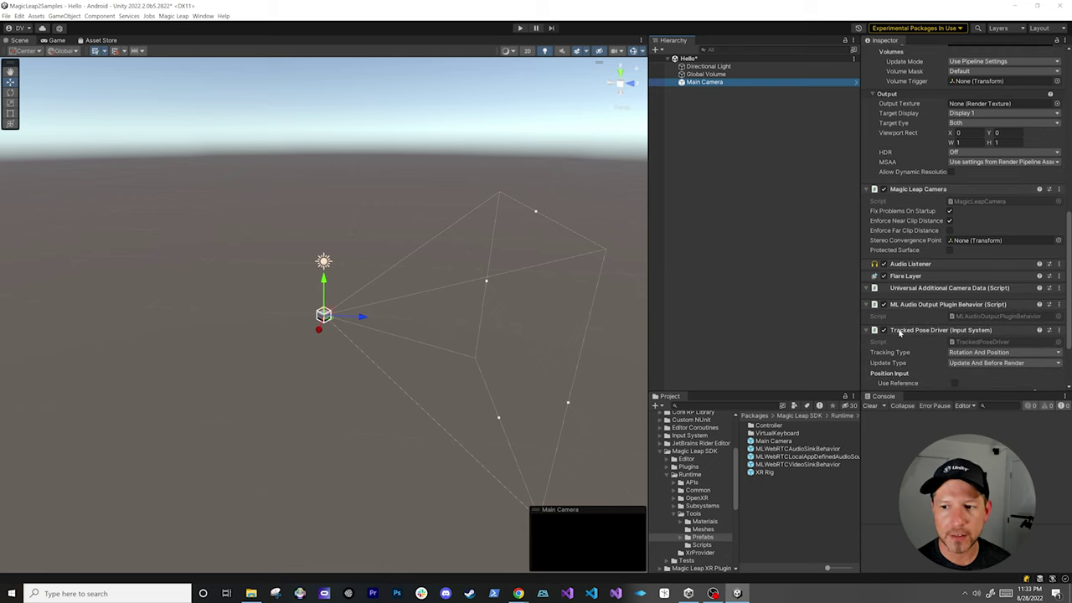
scroll(887, 251, up, 10)
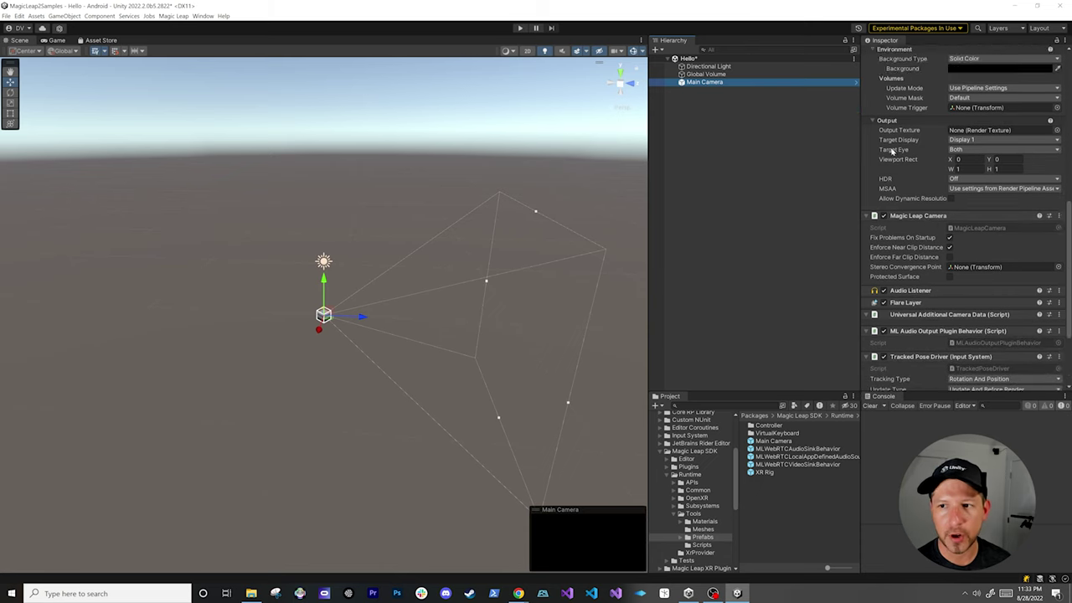
key(ctrl+s)
Add a 3D cube to the Hello scene and set its Z position to 1.
right_click(717, 110)
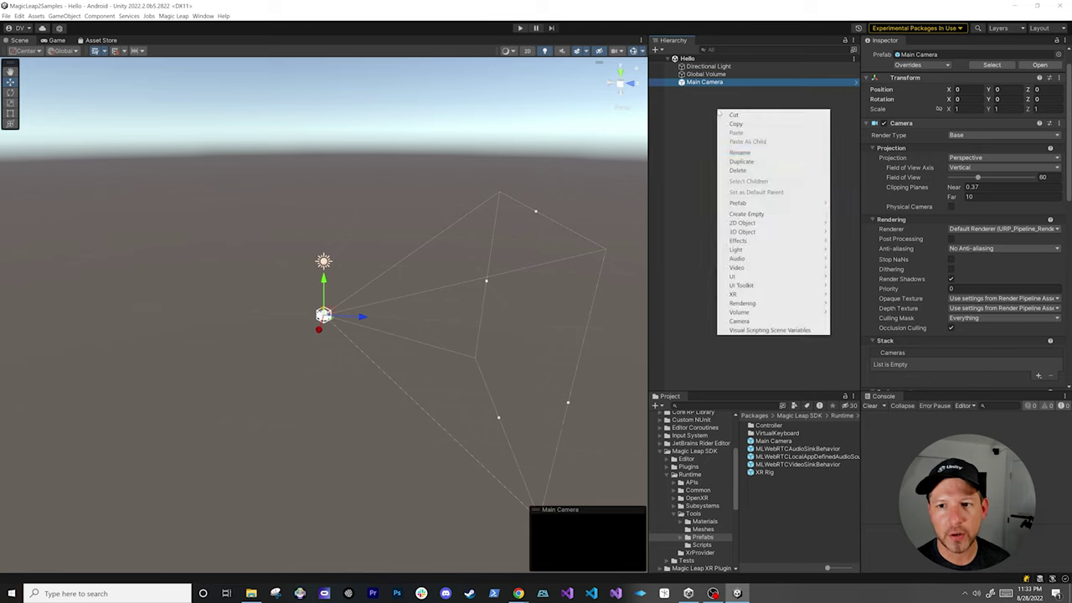
mouse_move(773, 232)
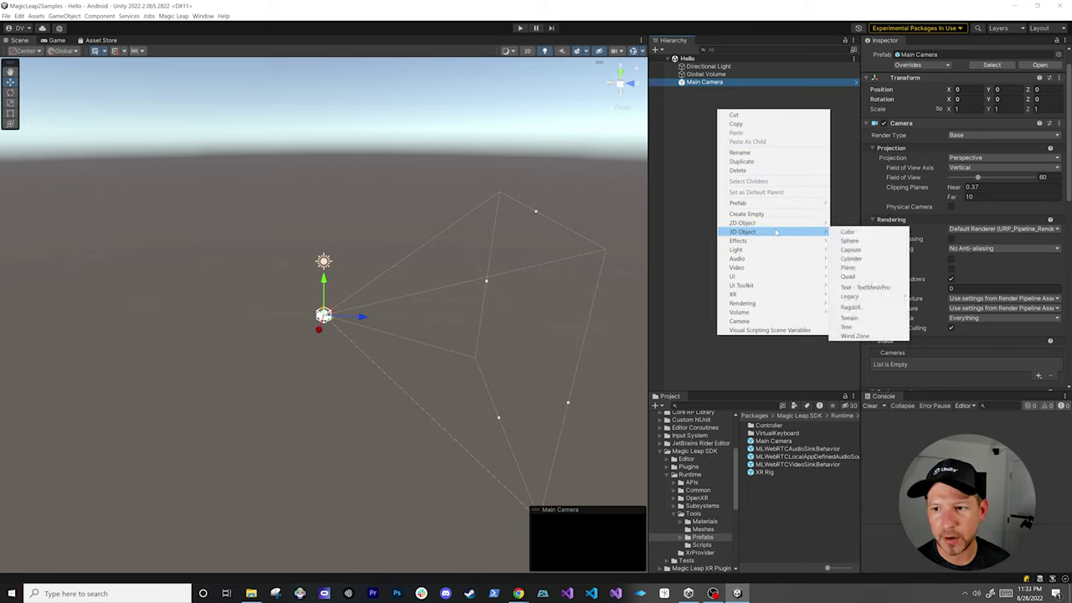
click(846, 232)
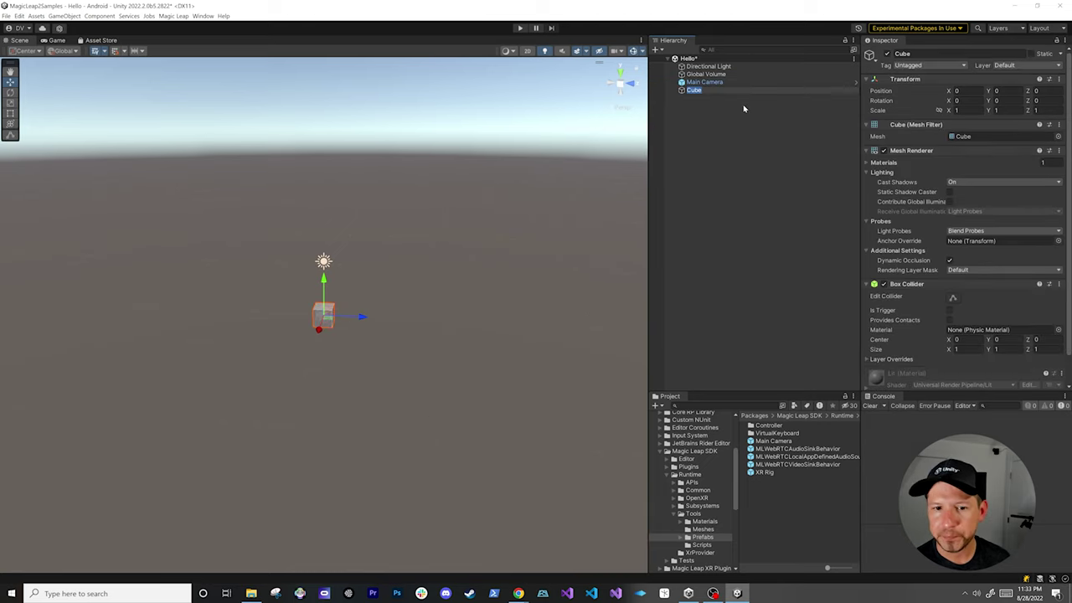
key(Return)
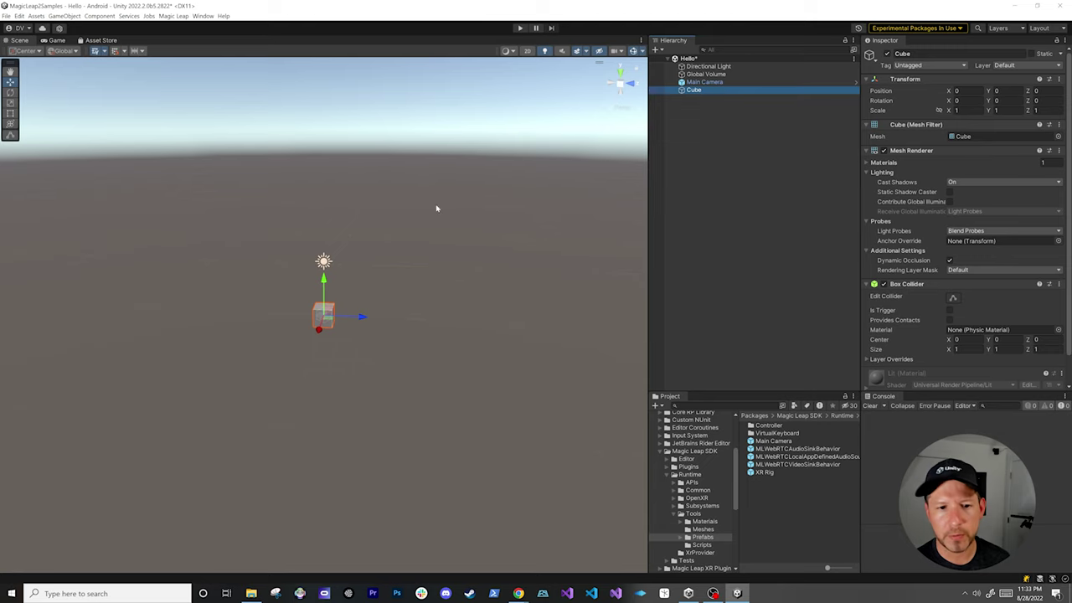
alt+drag(494, 191, 502, 268)
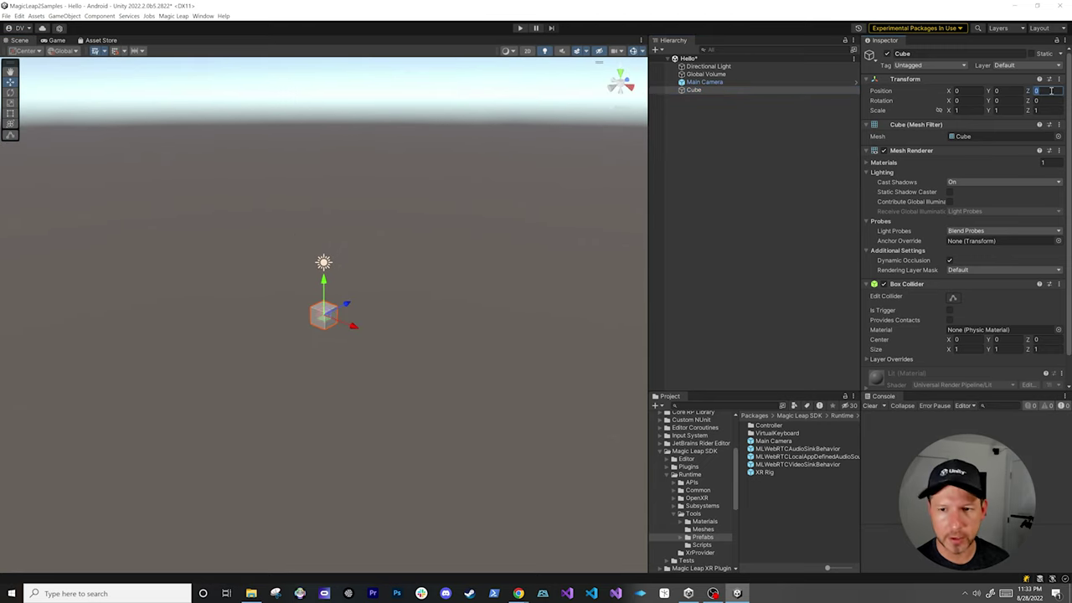
text(1)
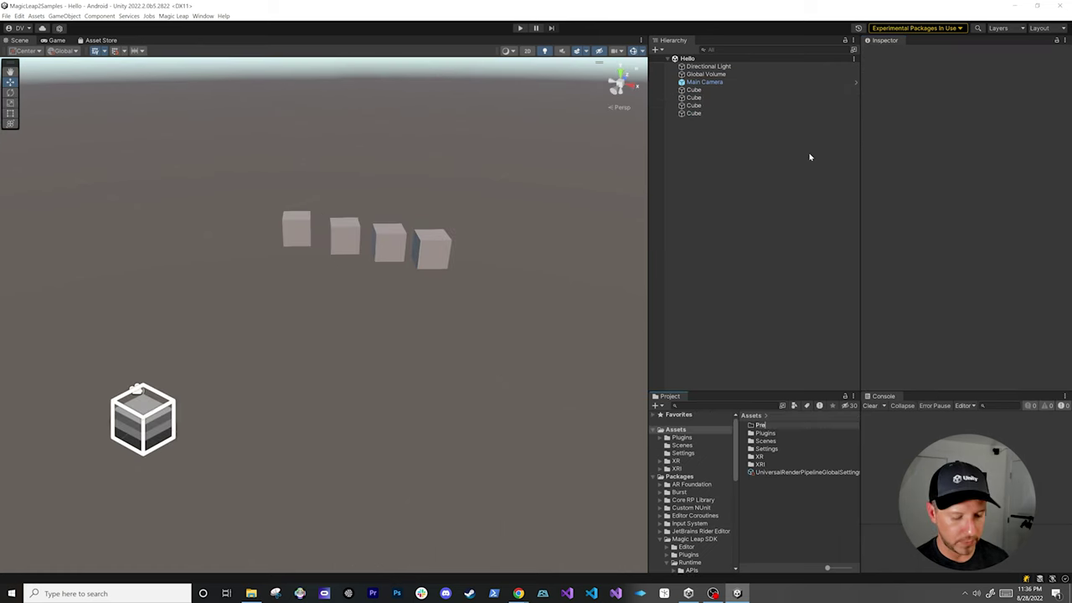
right_click(785, 299)
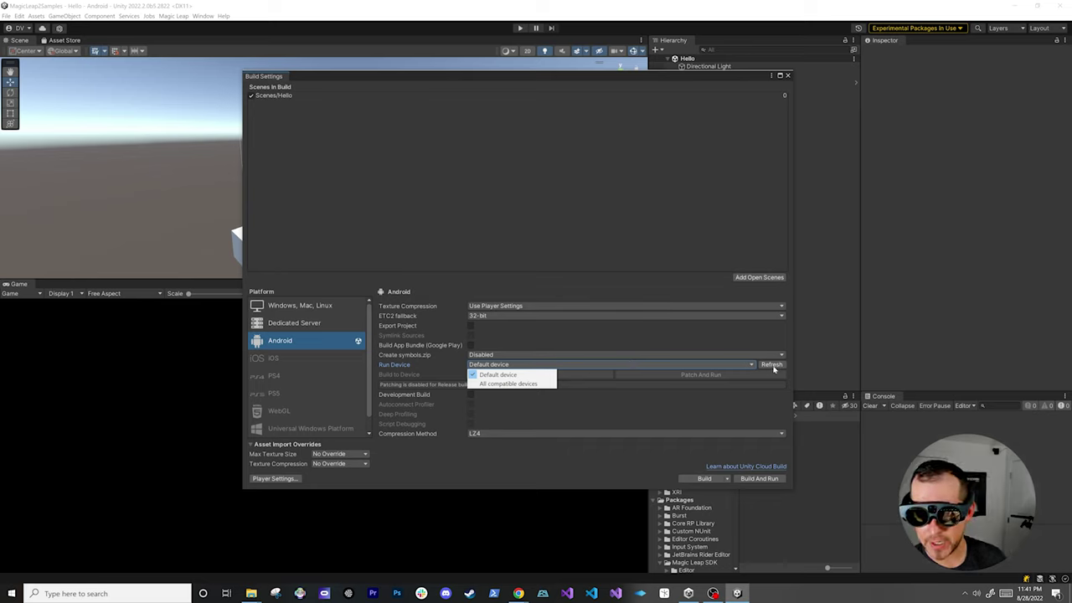
Refresh the list of run devices for the Android build and select the Magic Leap 2 as the run device.
click(772, 366)
click(477, 364)
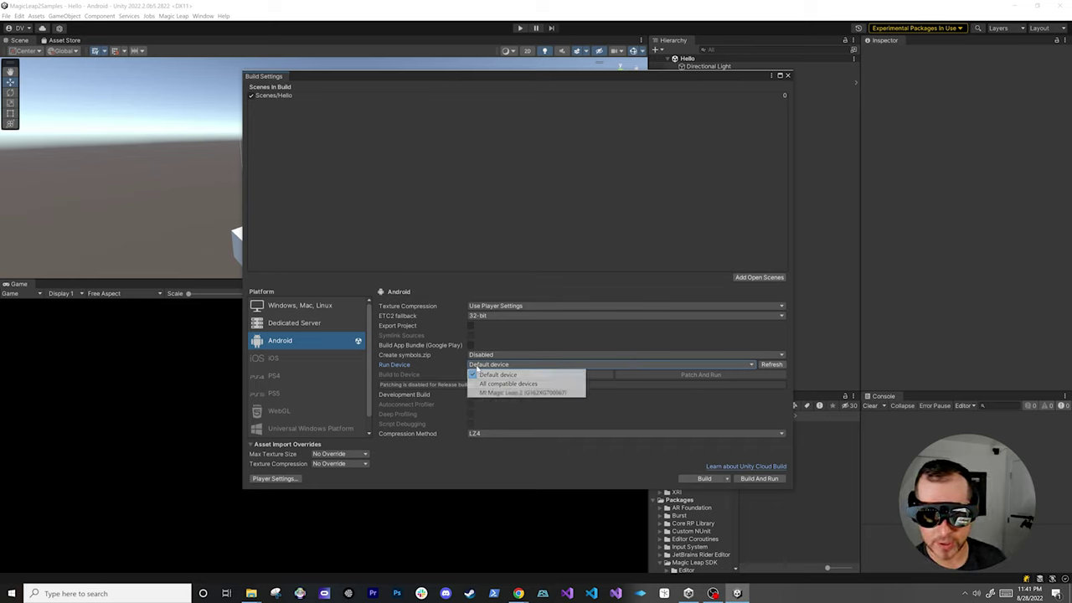
click(502, 392)
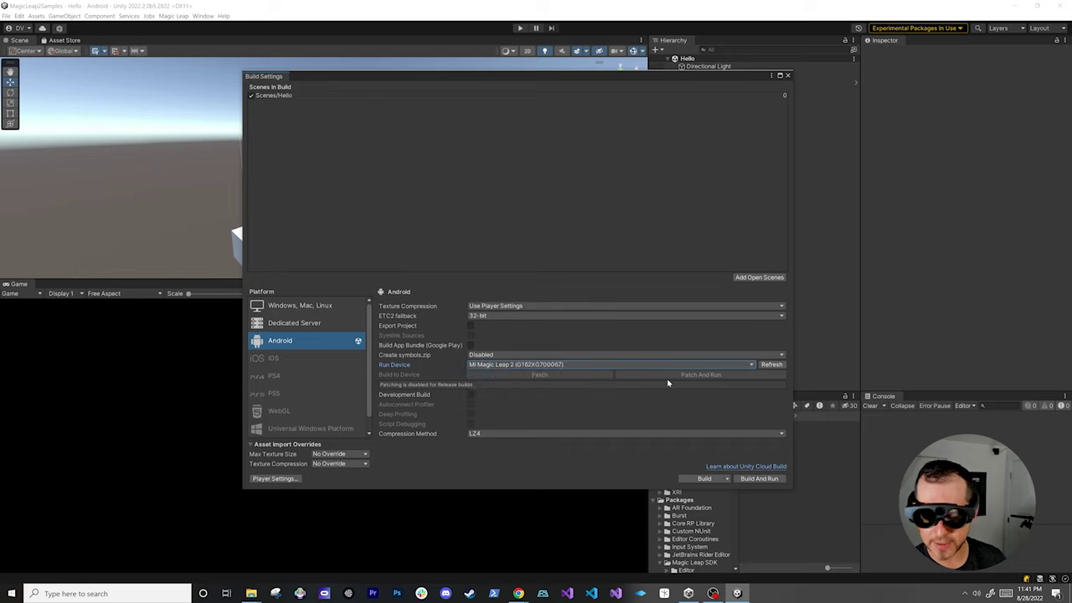
Try to build and run the Android app, saving the APK on the Desktop as MagicLeapDemo.
click(764, 478)
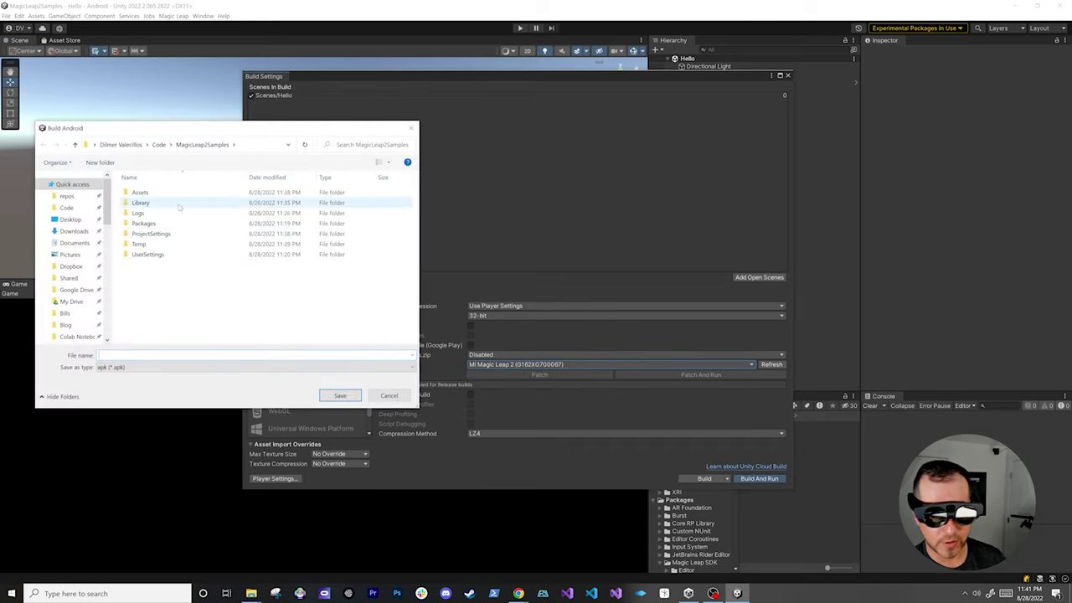
click(70, 220)
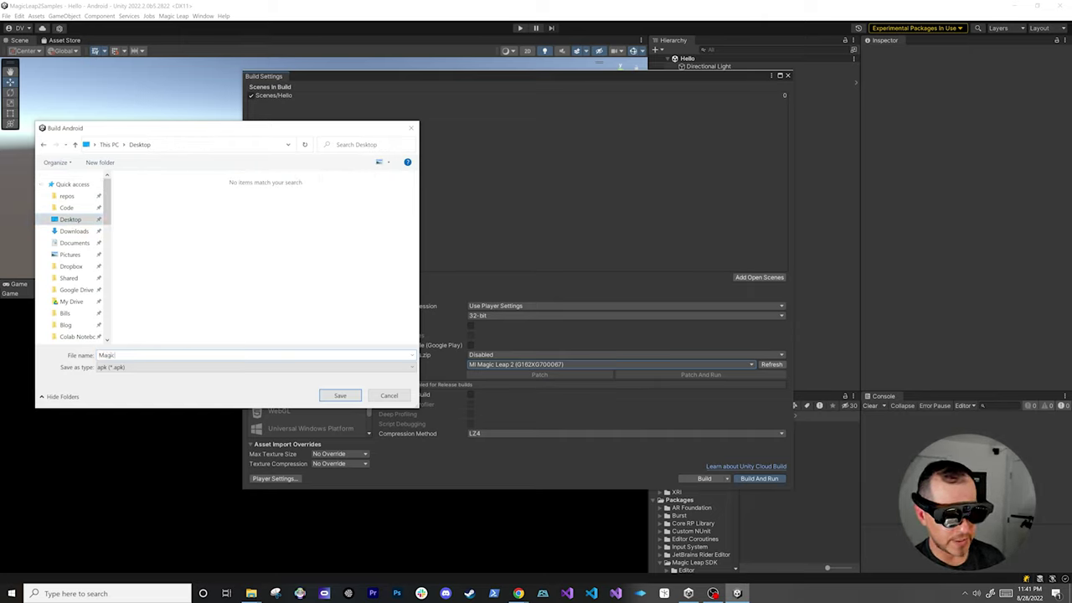
click(125, 354)
text(MagicLeapDemo)
key(Return)
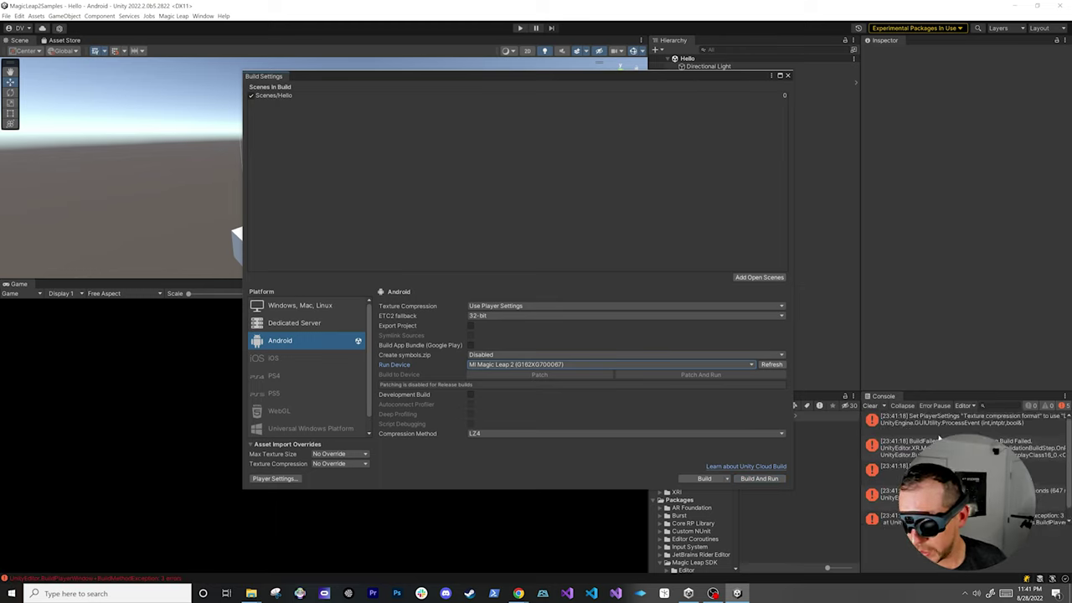
Set the texture compression format to DXT in the Android player's Other Settings.
click(949, 422)
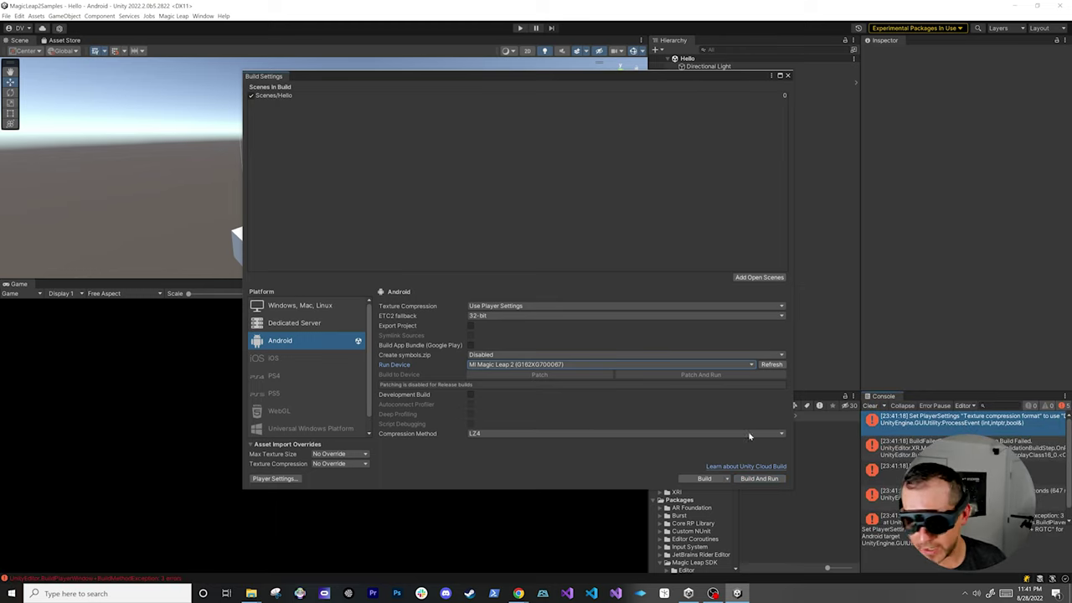
click(273, 478)
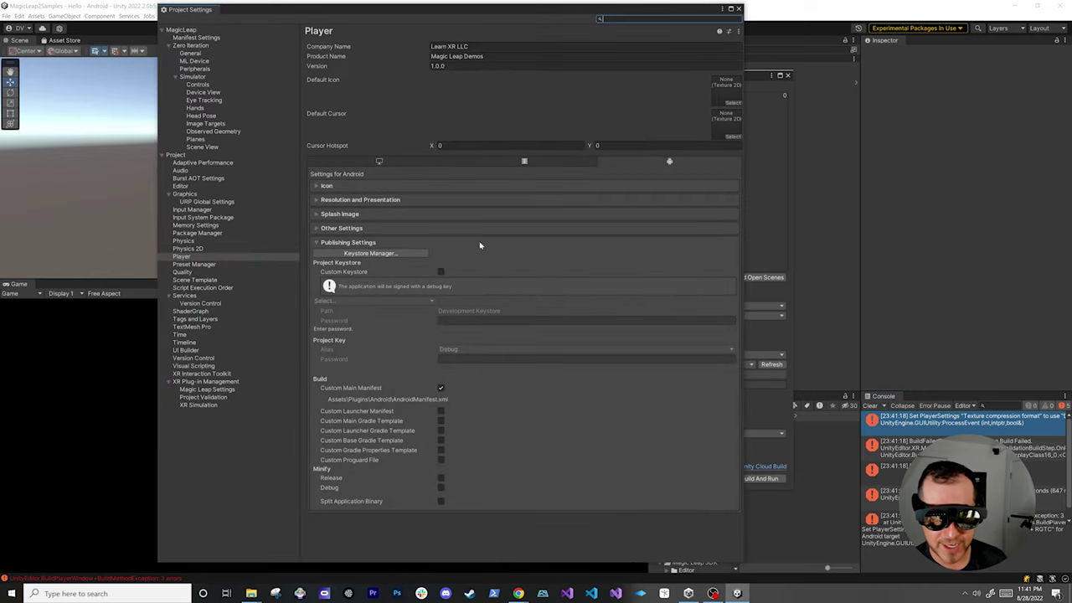
click(342, 227)
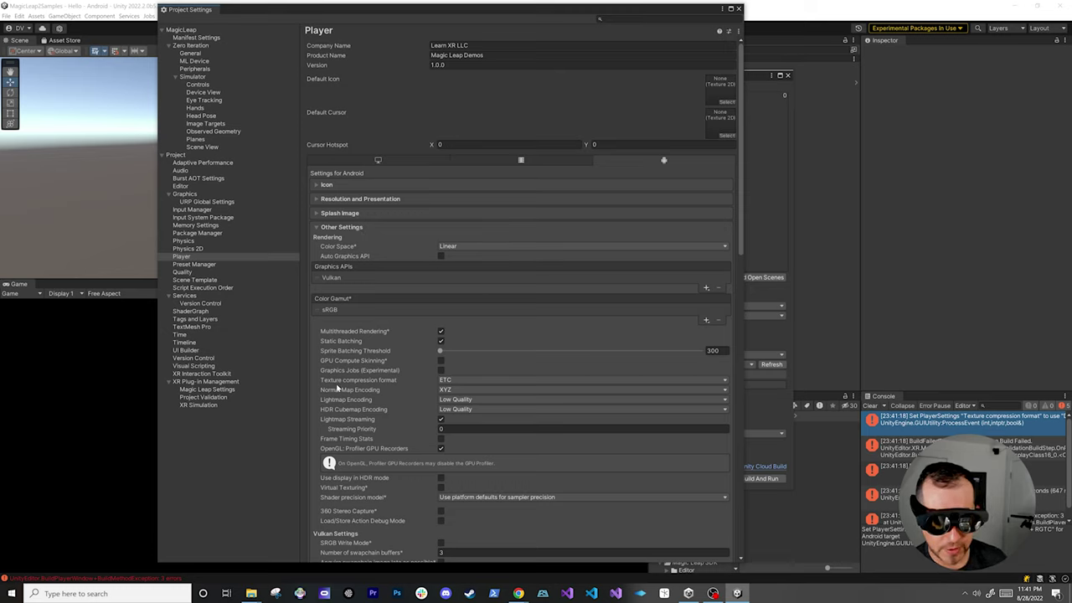
click(442, 380)
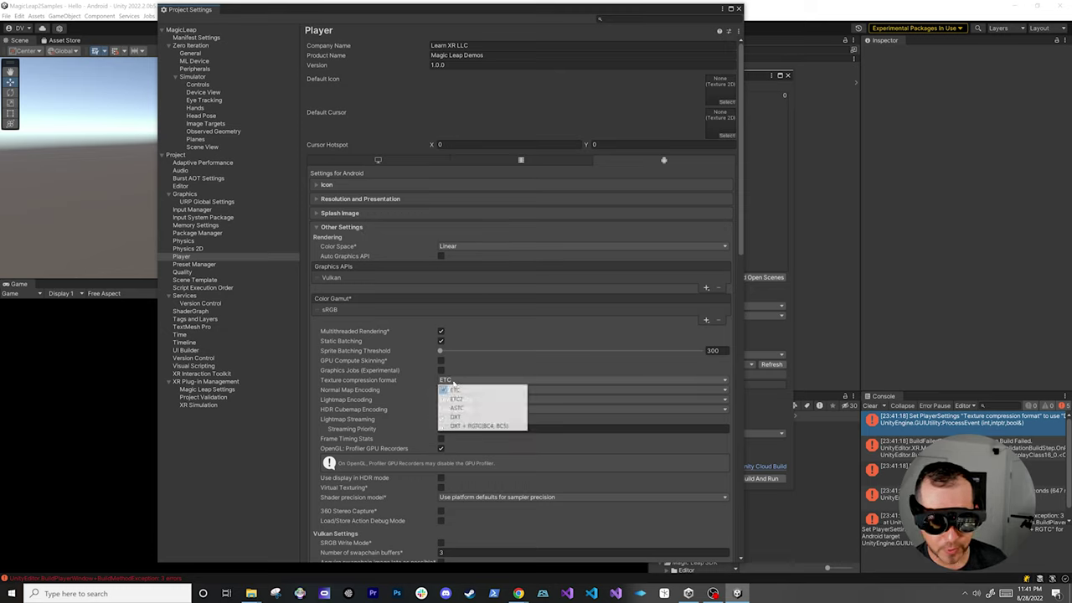
click(455, 417)
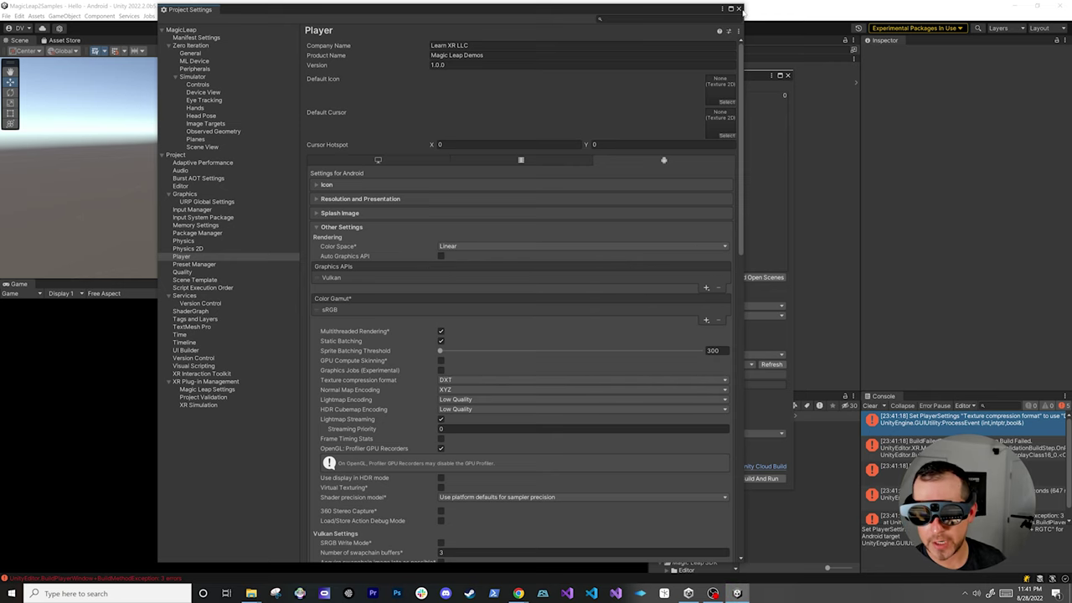
click(738, 10)
Clear the console, then build and run the app on the device, saving it as MagicLeapDemo.apk on the Desktop.
click(869, 406)
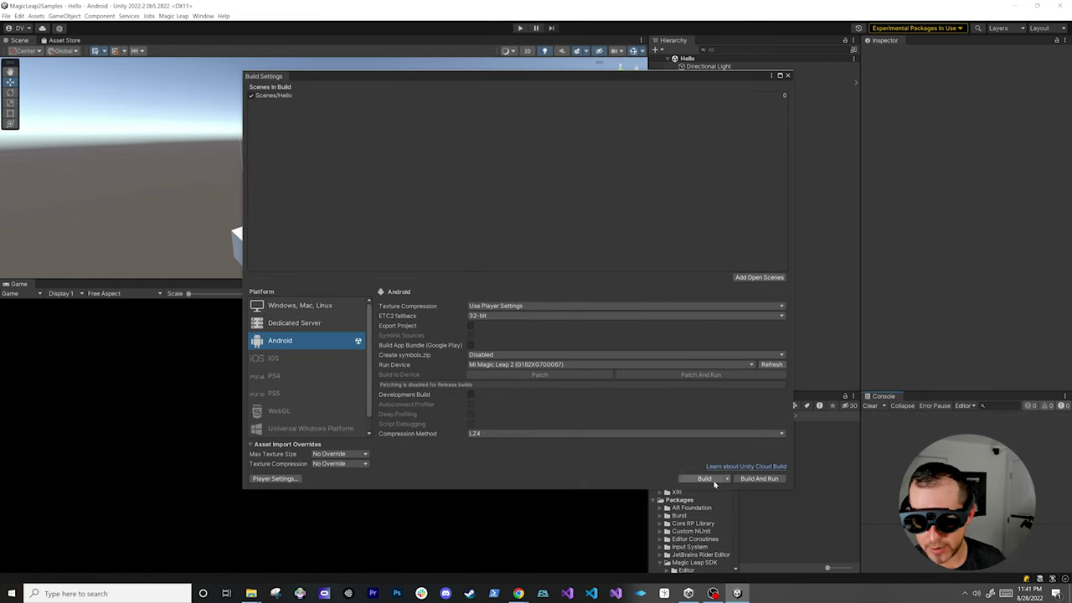
click(758, 479)
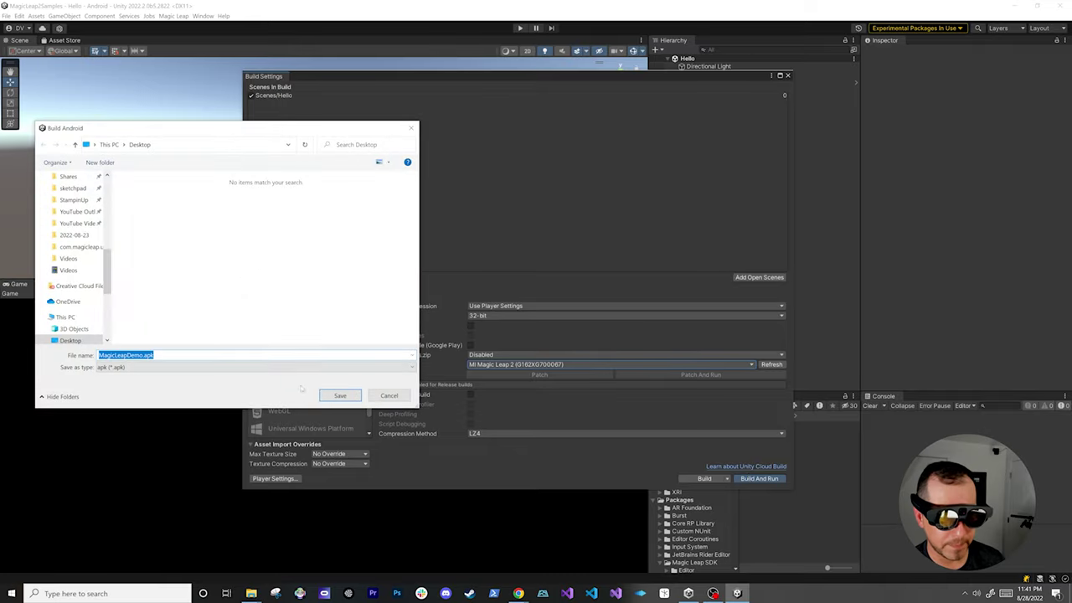
click(355, 399)
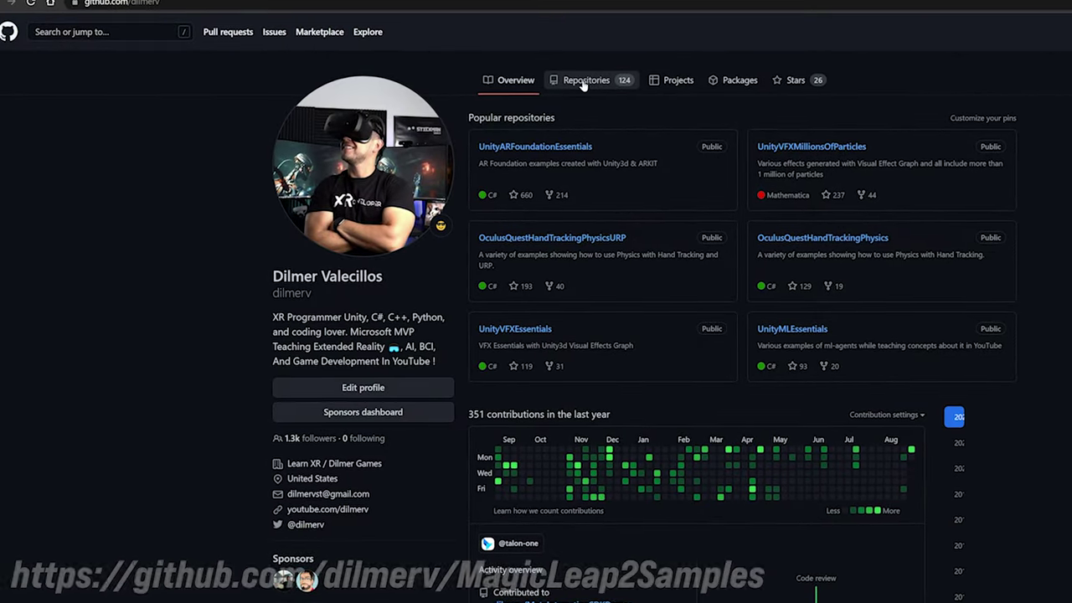
Open the MagicLeap2Samples repository from the GitHub profile's repositories in the browser.
click(583, 75)
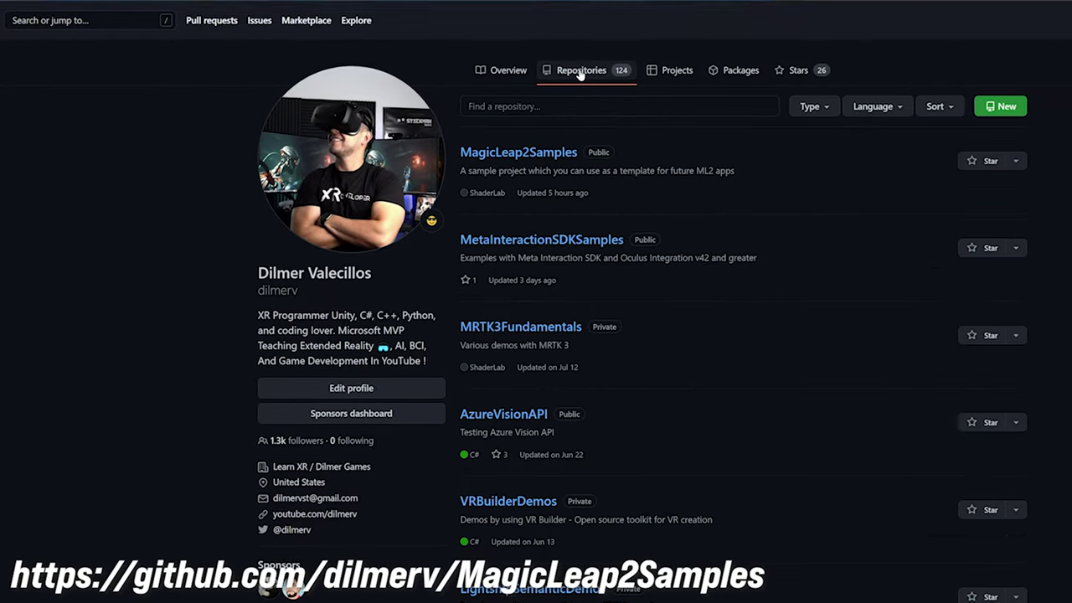
click(502, 142)
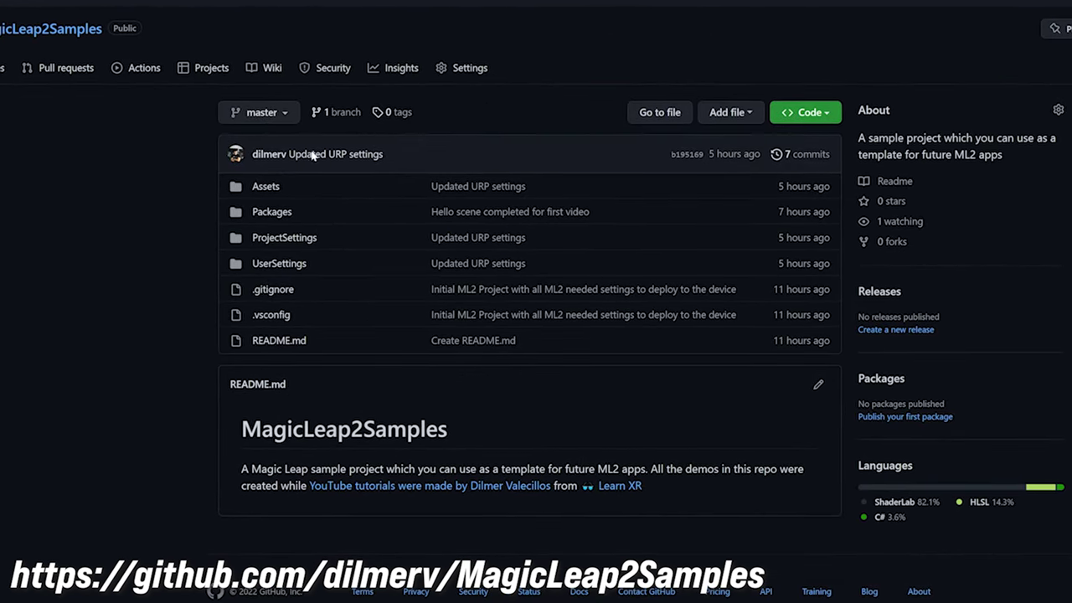